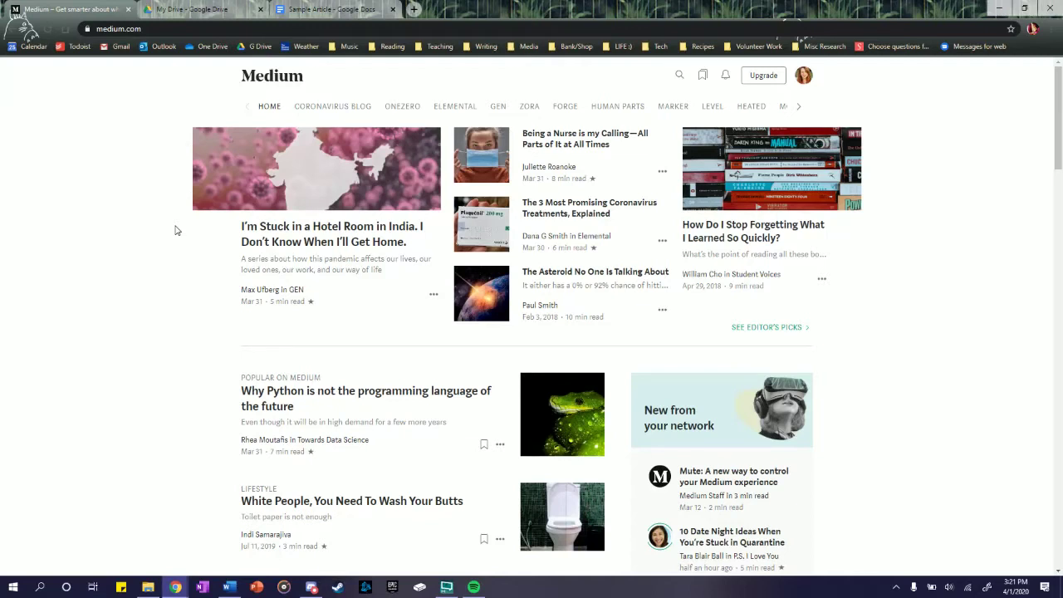
Open the Hope in the Dark publication from the account's publications list
left_click(191, 28)
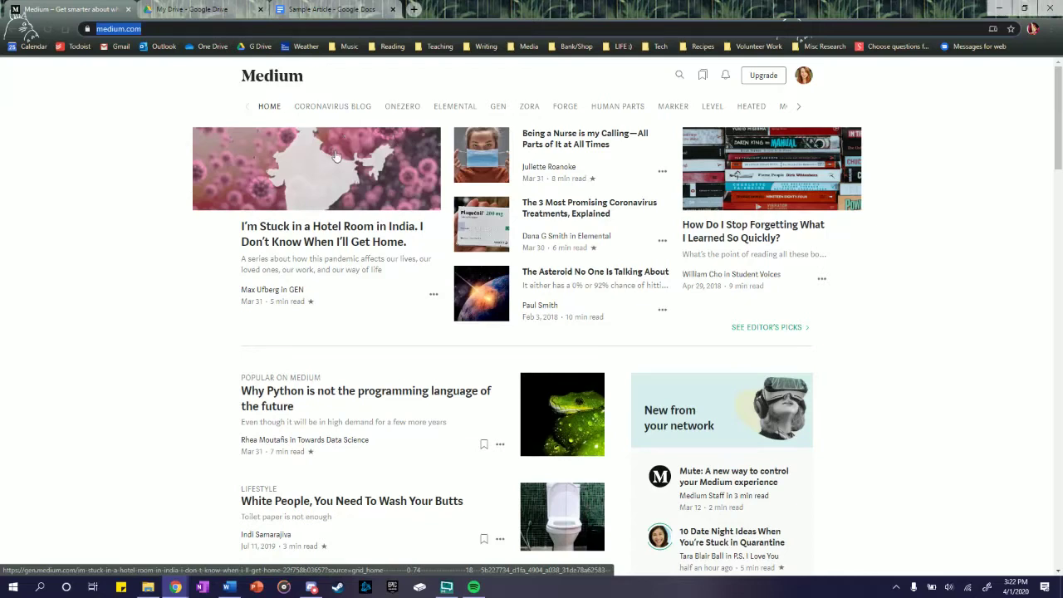
scroll(265, 448, "down", 1)
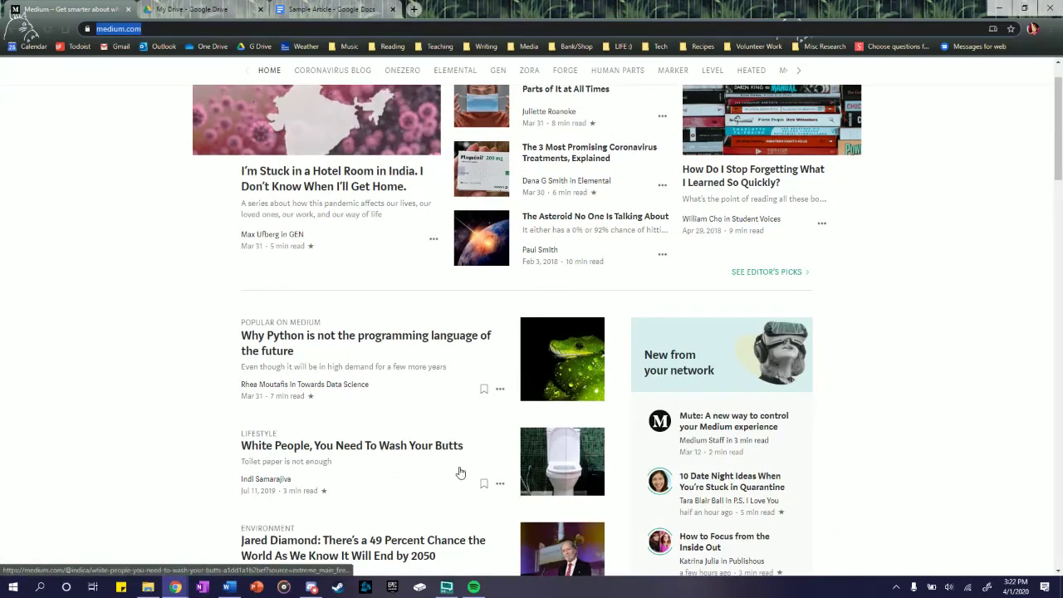
scroll(460, 472, "up", 1)
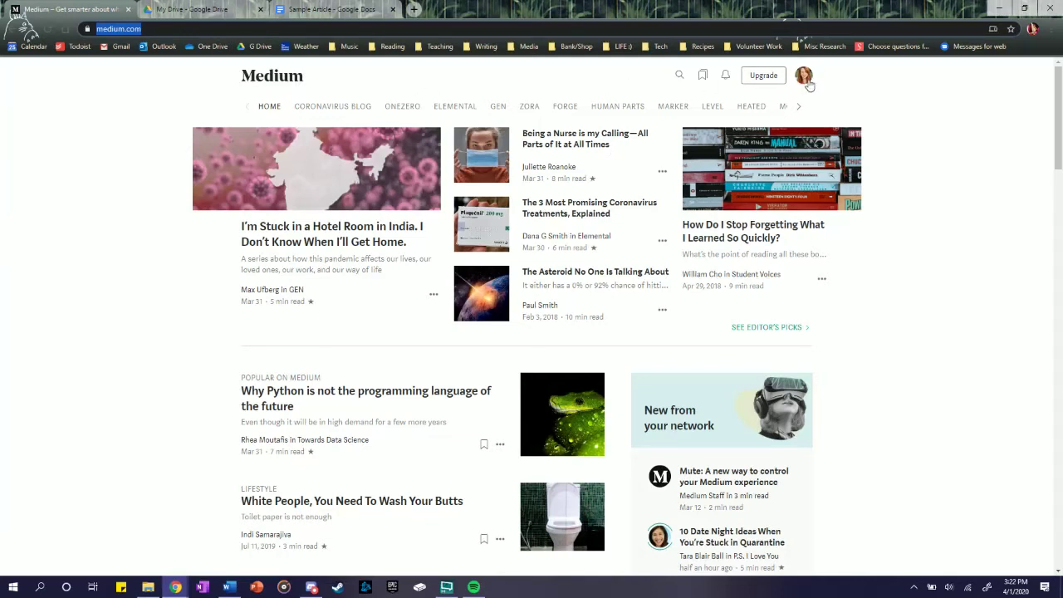
left_click(806, 80)
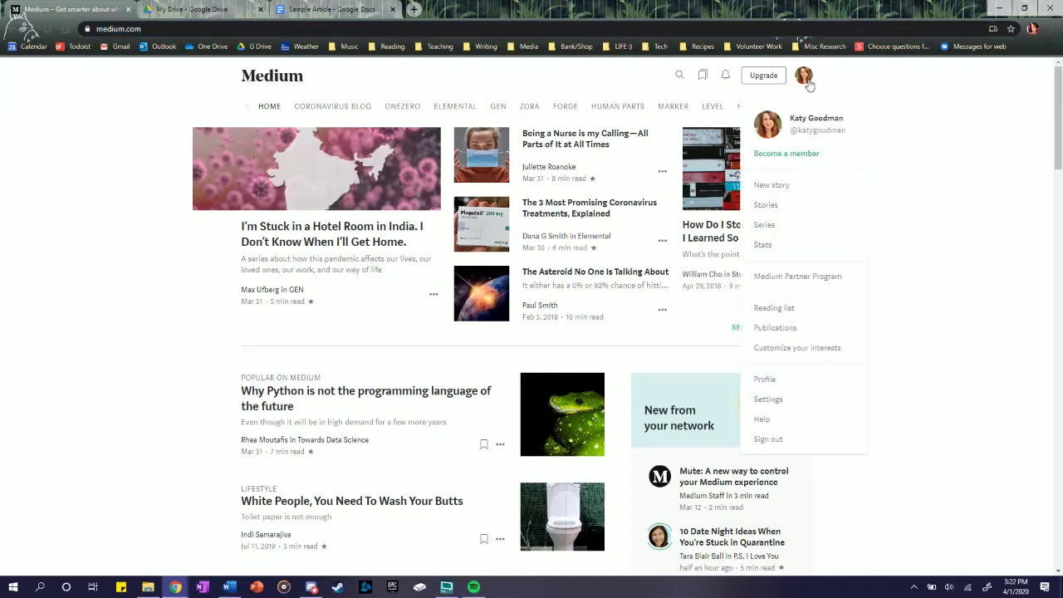
left_click(770, 332)
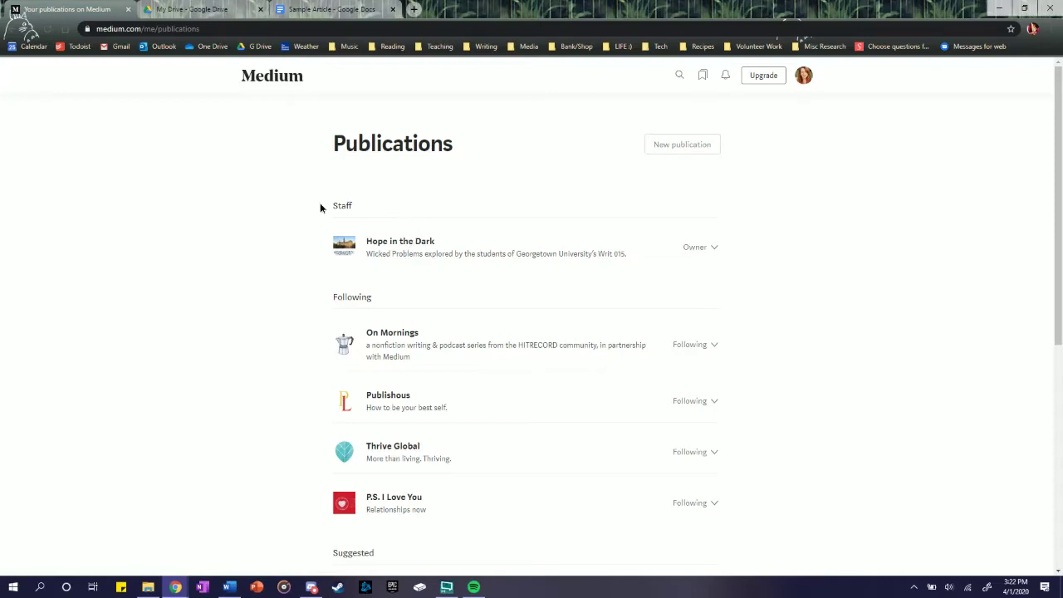
left_click(418, 248)
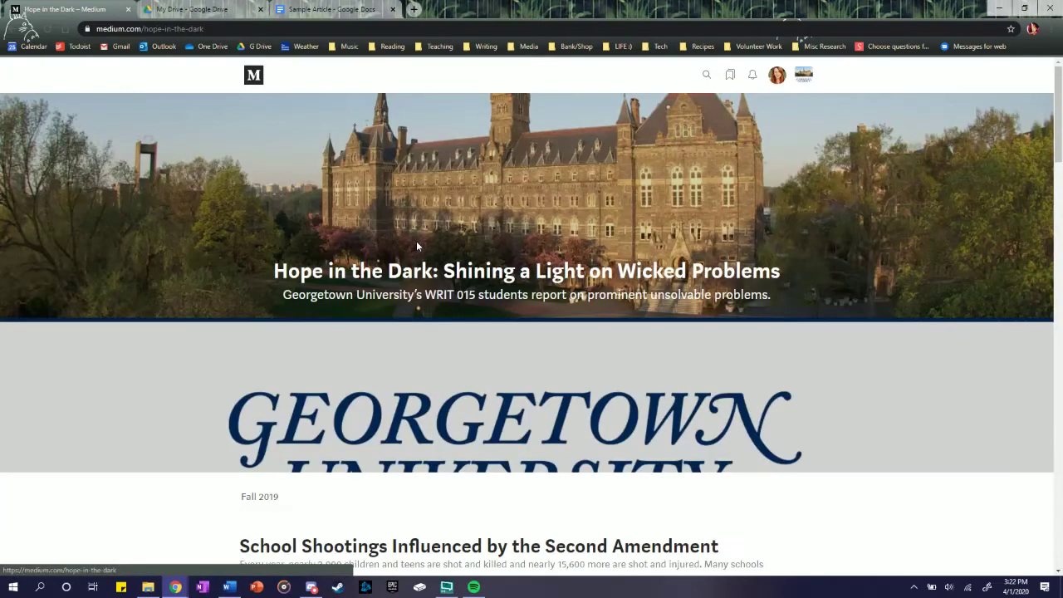
Look over the Hope in the Dark homepage, examining its header and the published Fall 2019 student articles
scroll(503, 292, "down", 1)
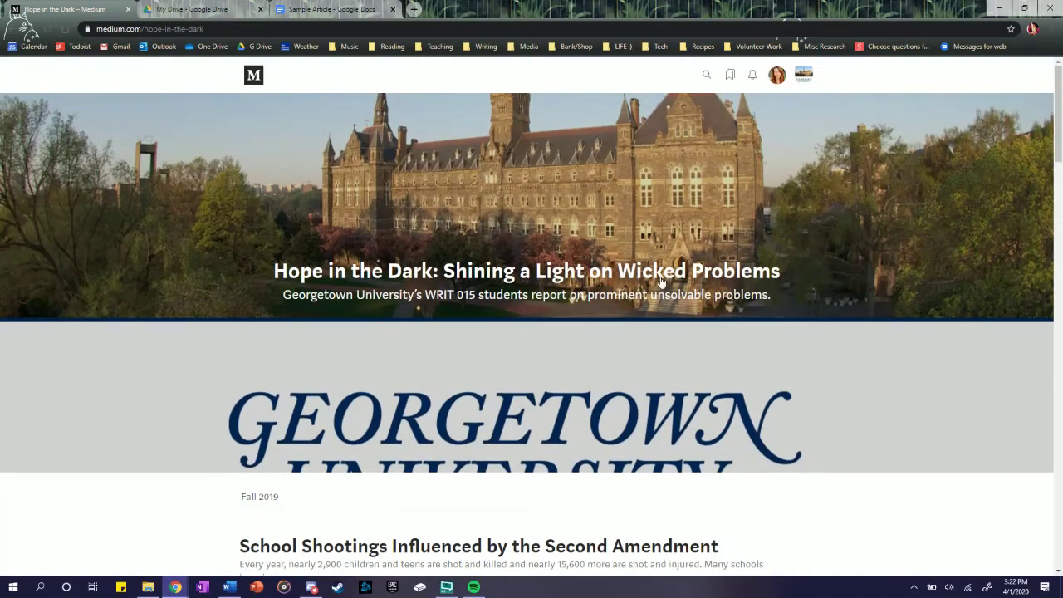
scroll(654, 287, "down", 3)
scroll(635, 315, "up", 2)
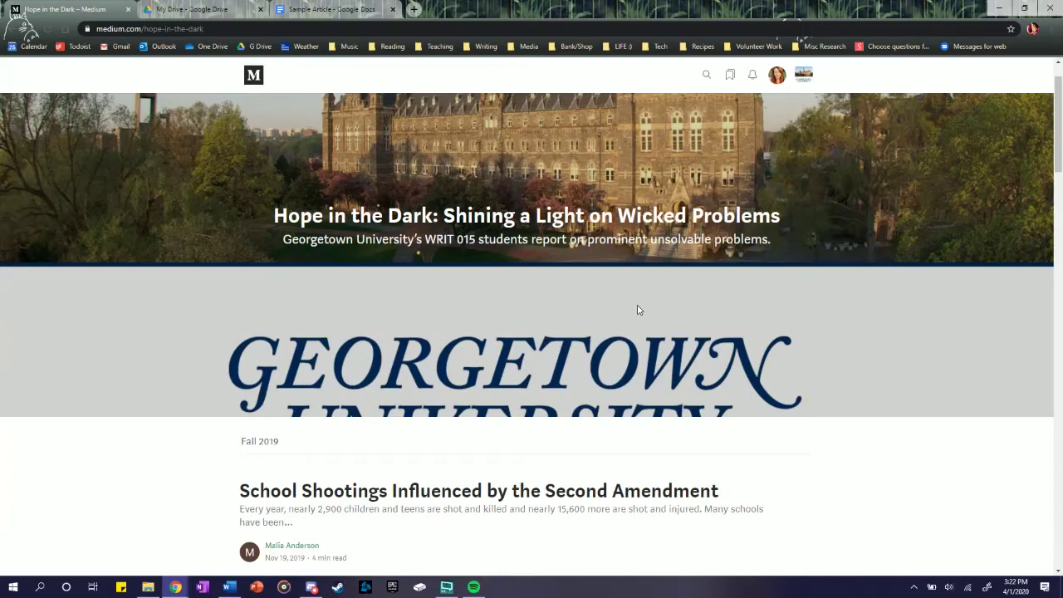
scroll(638, 309, "down", 4)
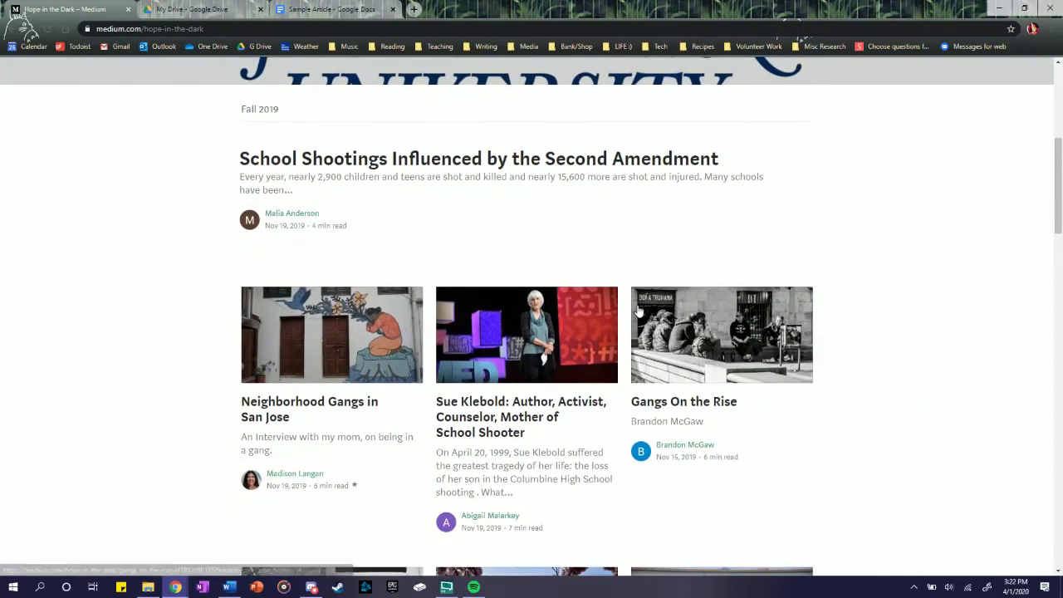
scroll(787, 351, "down", 4)
scroll(788, 349, "down", 2)
scroll(790, 349, "up", 2)
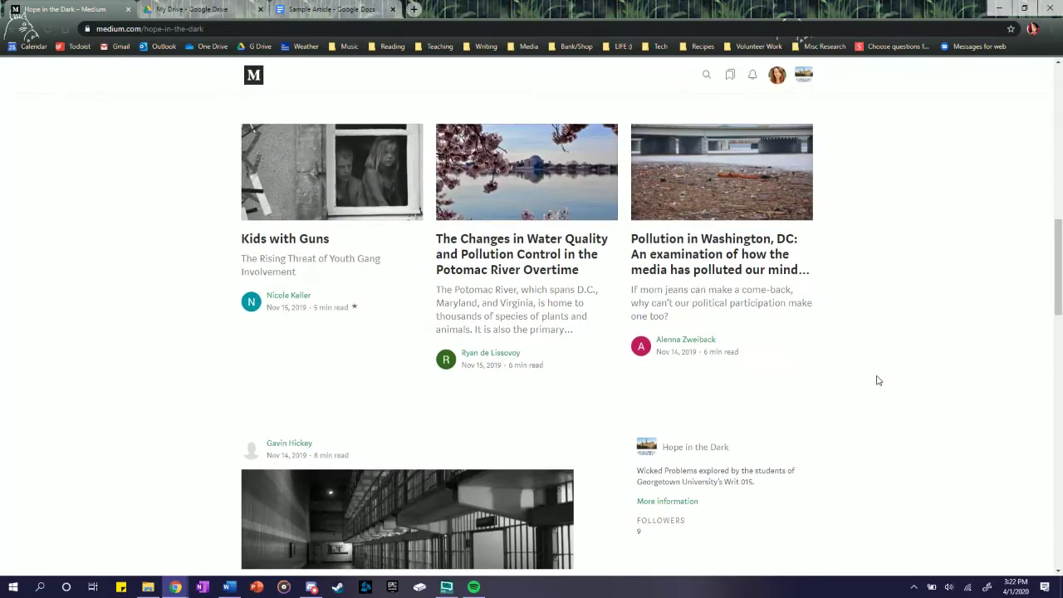
scroll(828, 387, "up", 6)
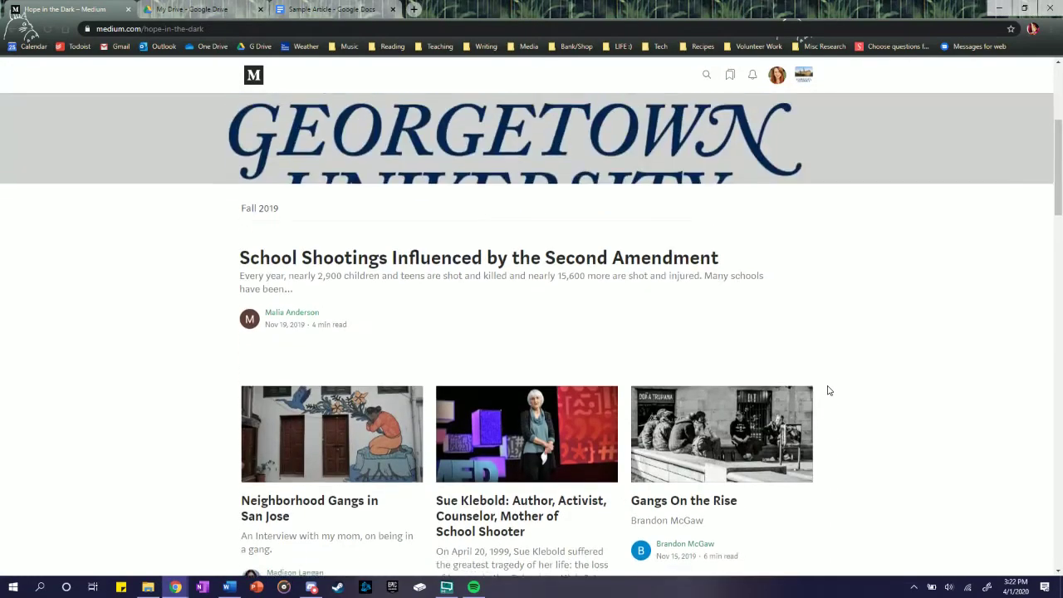
scroll(828, 391, "up", 3)
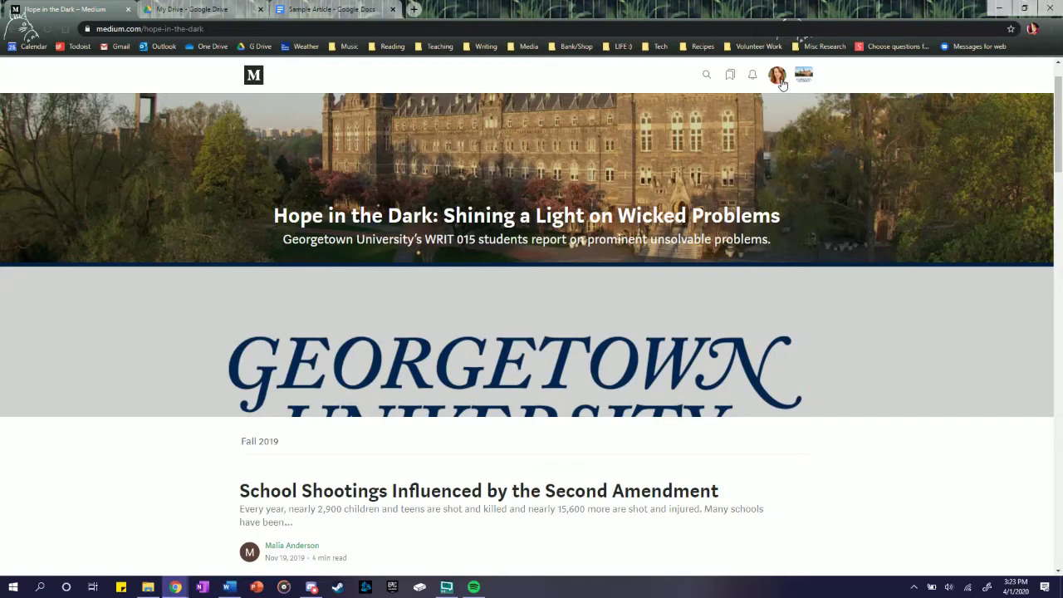
Start a new story titled "Random Article" and copy the full text of the Sample Article document
left_click(778, 78)
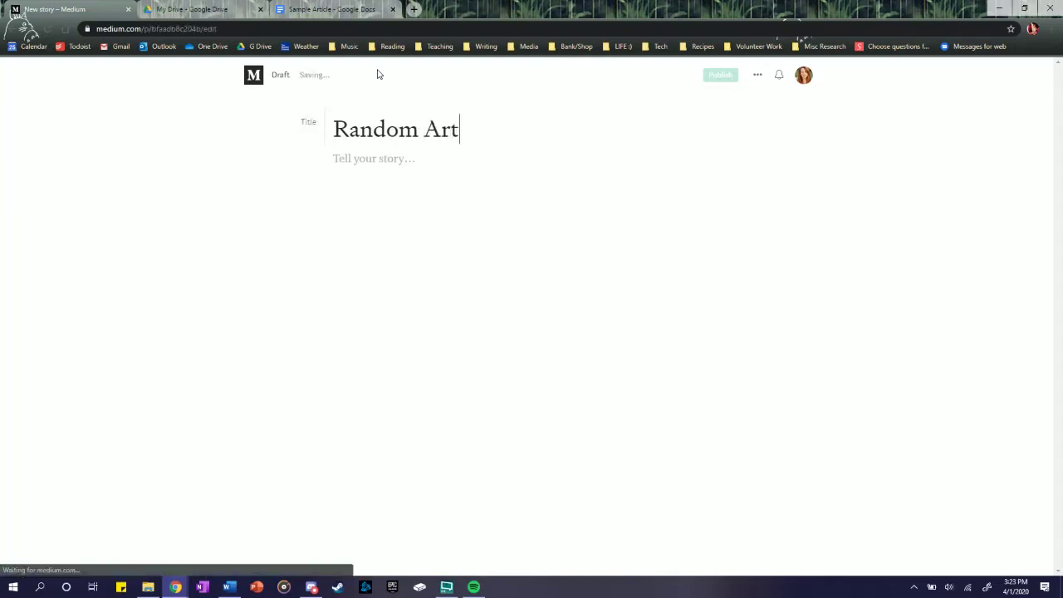
left_click(329, 10)
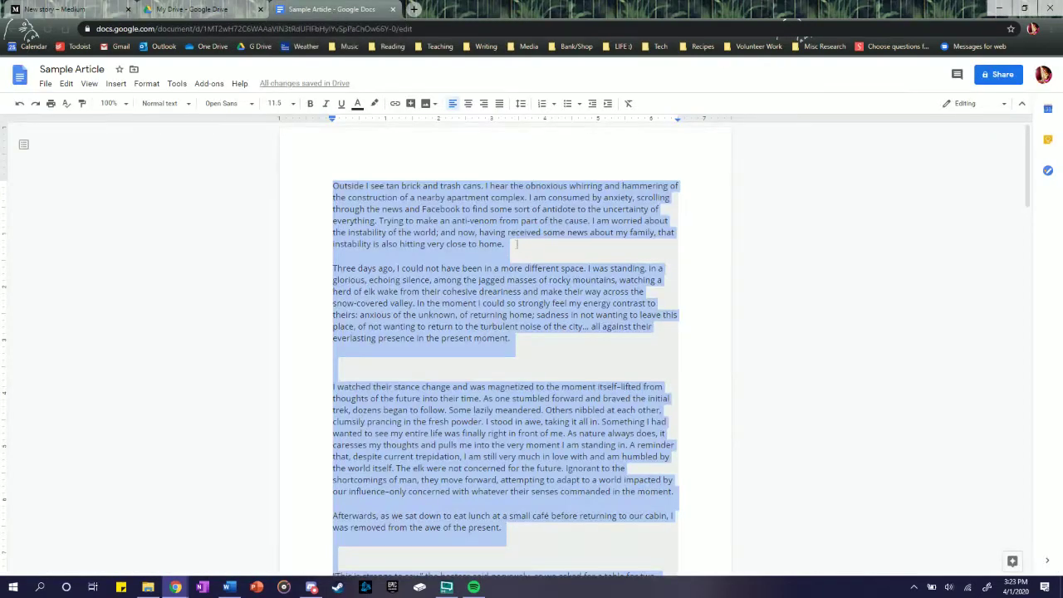
scroll(525, 369, "down", 10)
scroll(525, 370, "down", 15)
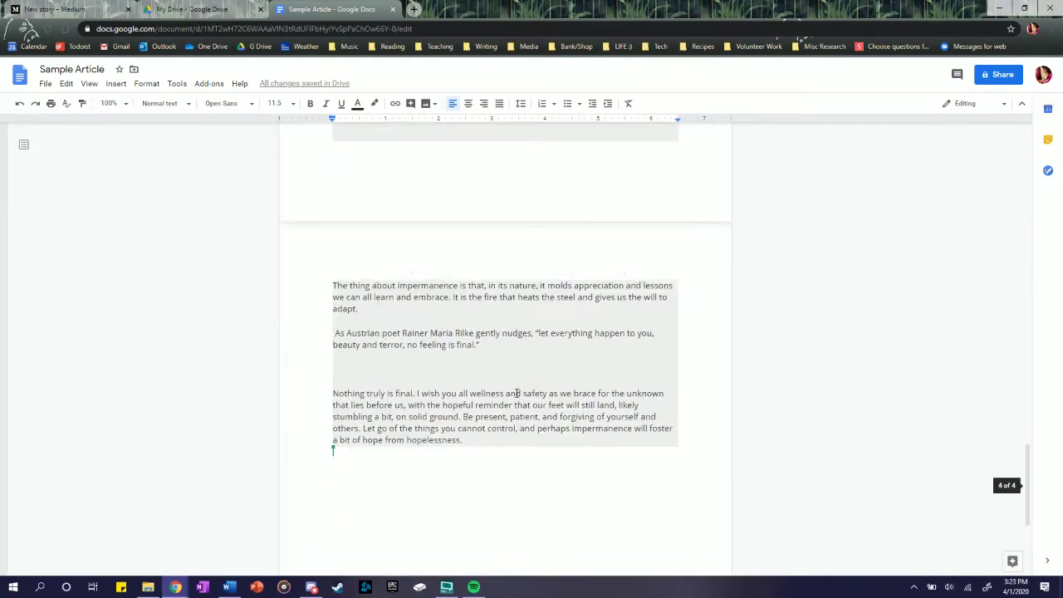
scroll(237, 147, "up", 15)
scroll(312, 147, "up", 15)
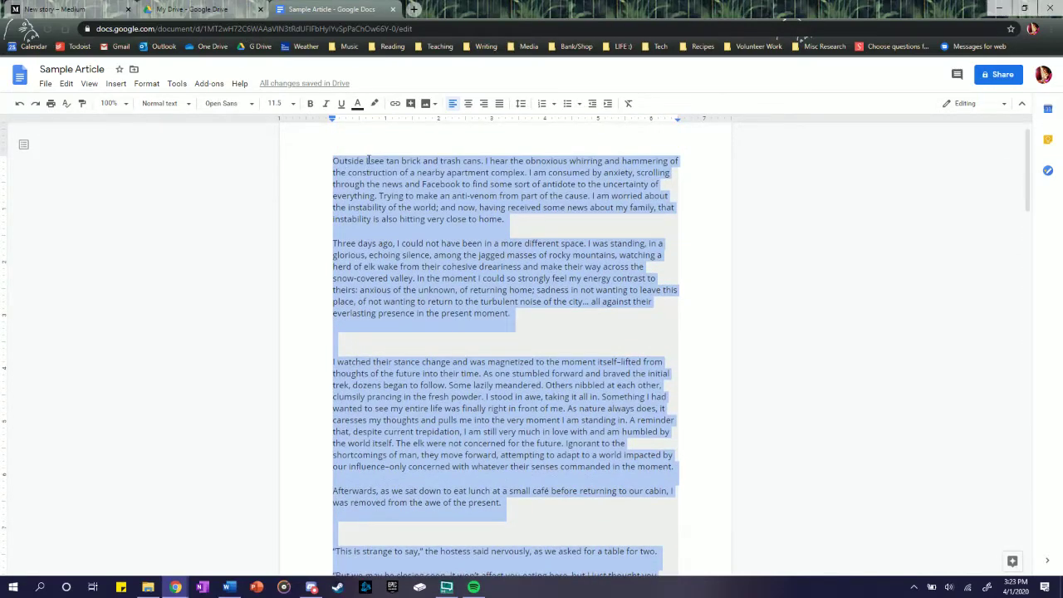
right_click(405, 170)
left_click(432, 209)
Paste the copied article text into the body of the Random Article draft below the title
left_click(207, 8)
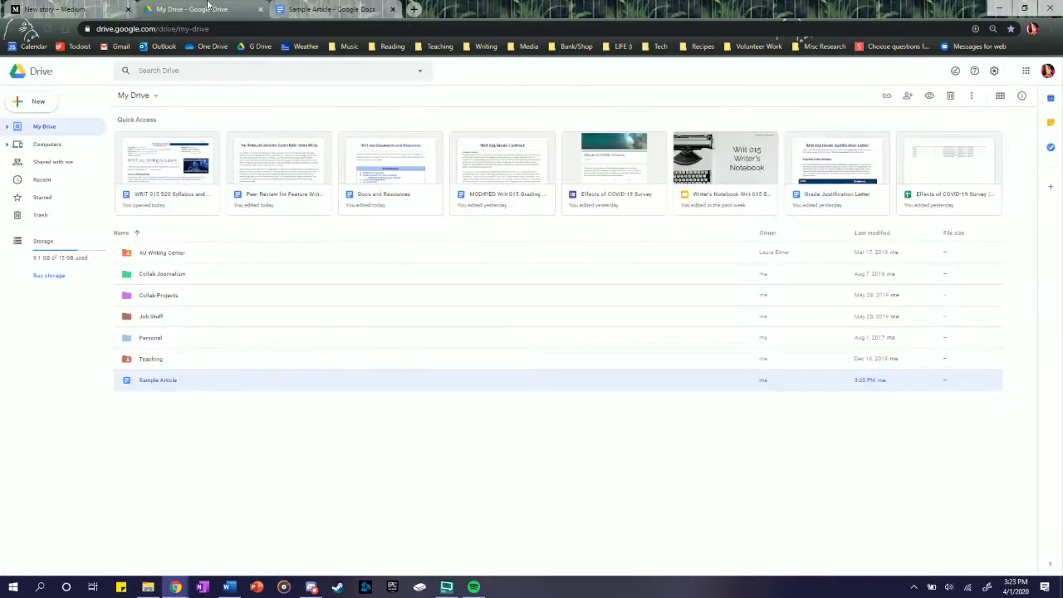
left_click(109, 9)
left_click(365, 159)
key("ctrl+v")
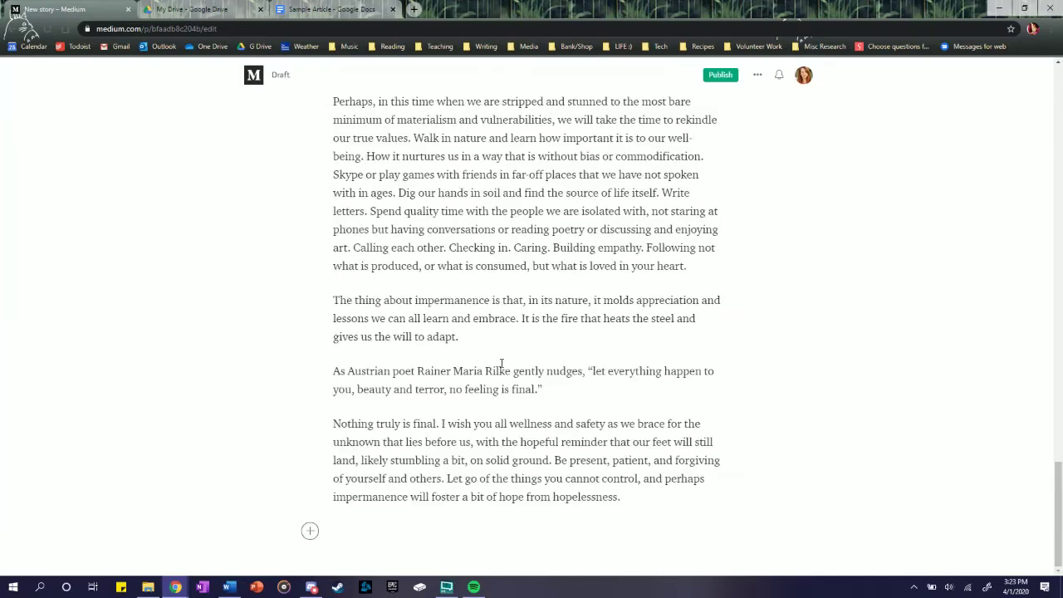
scroll(498, 357, "up", 8)
scroll(498, 347, "up", 15)
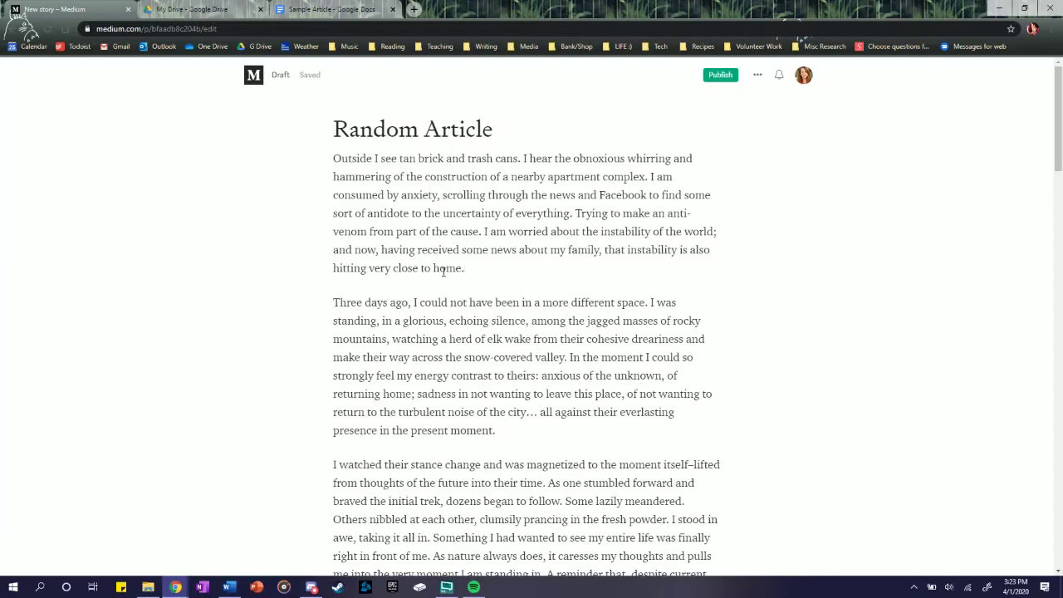
Try adding a new-part separator after the opening paragraph and delete it again
key("Return")
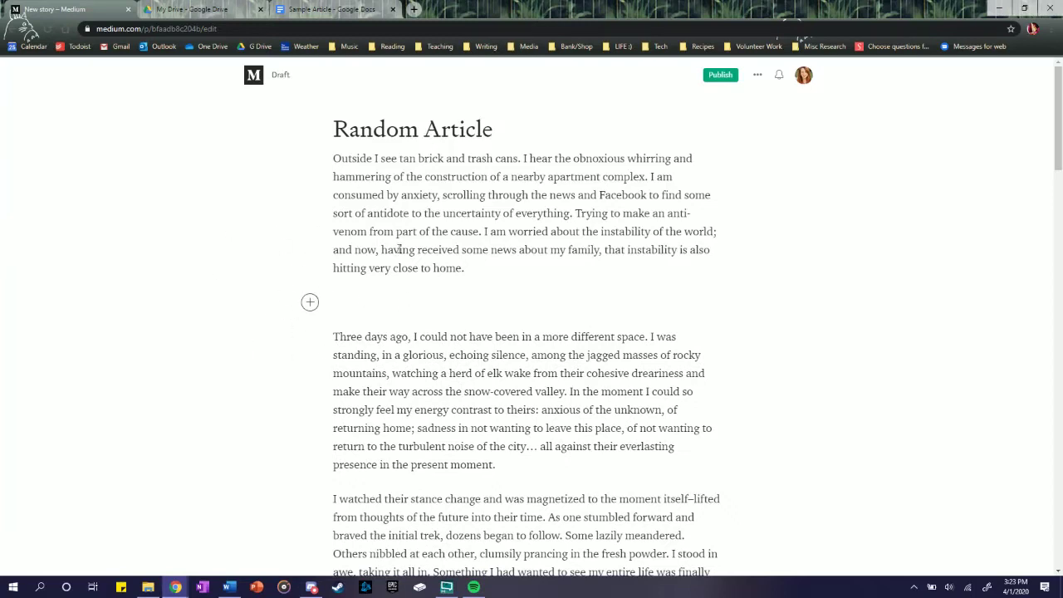
left_click(309, 304)
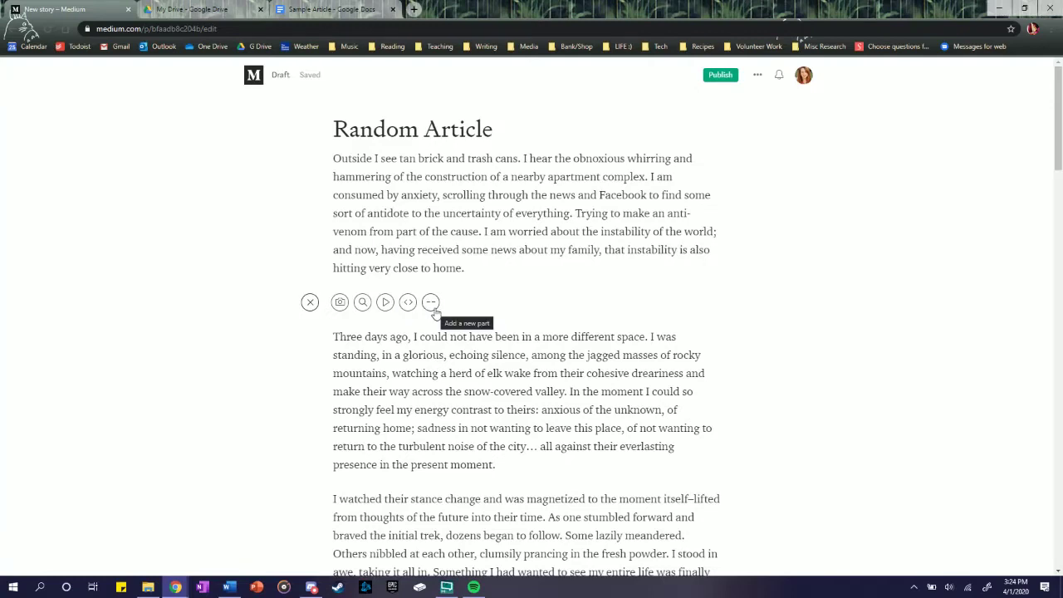
left_click(432, 304)
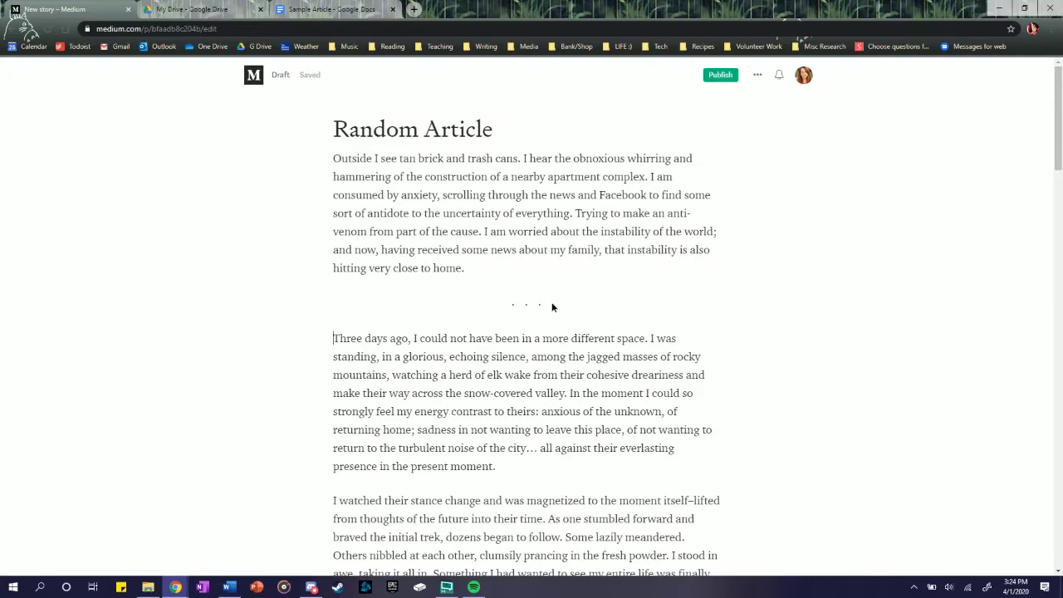
key("BackSpace")
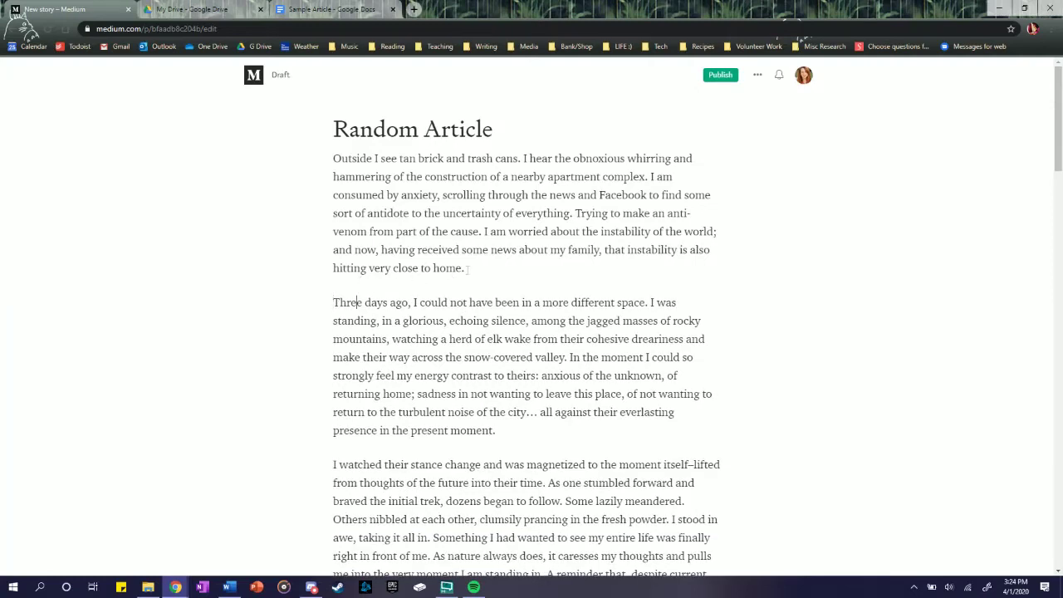
Insert the Unsplash photo of a woman holding a drawn smile, found with the keyword "anxiety", after the opening paragraph
left_click(466, 269)
key("Return")
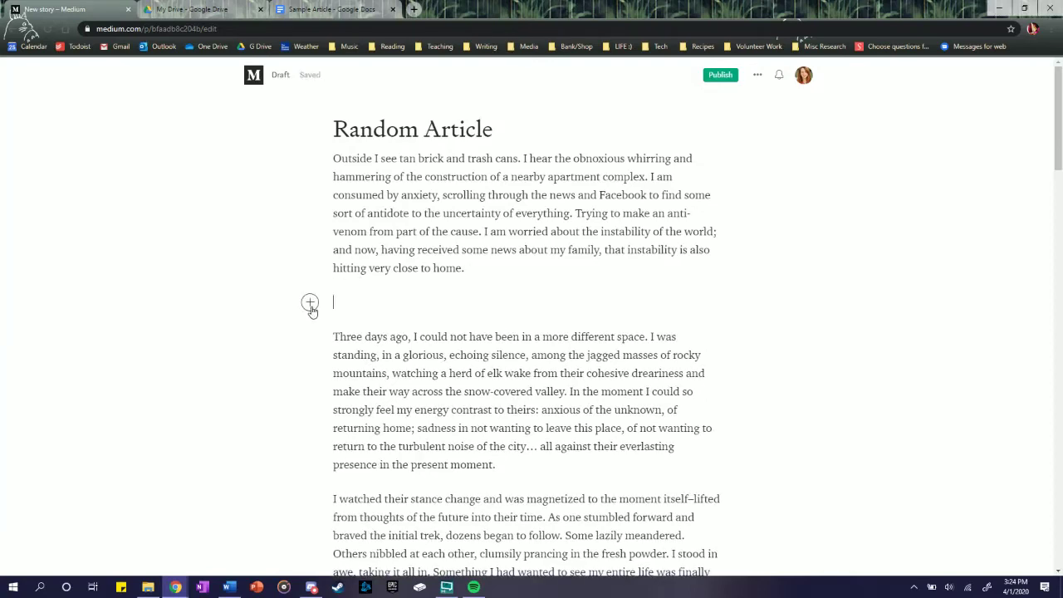
left_click(312, 304)
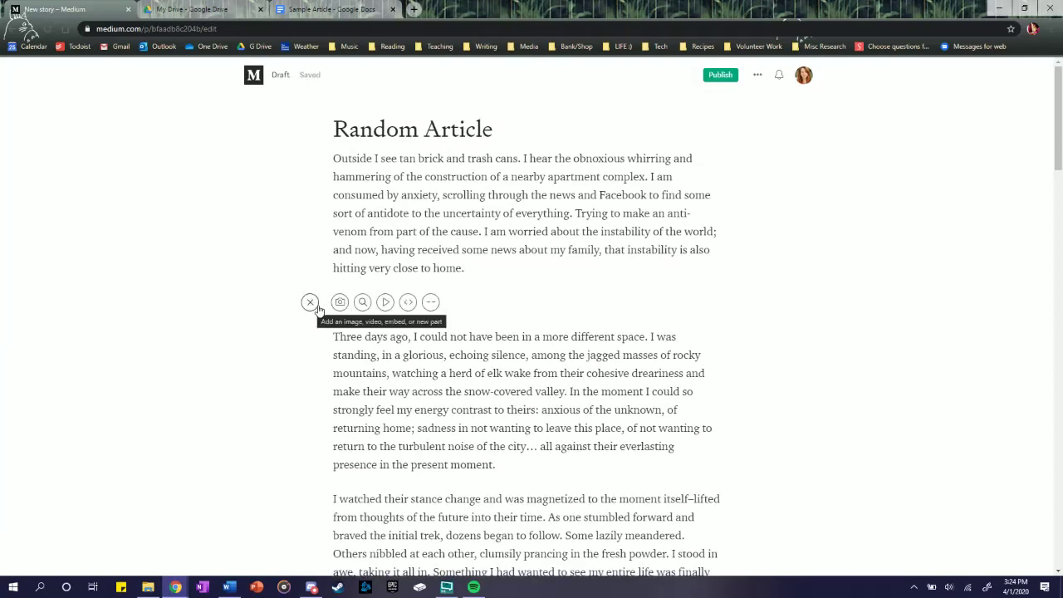
left_click(363, 302)
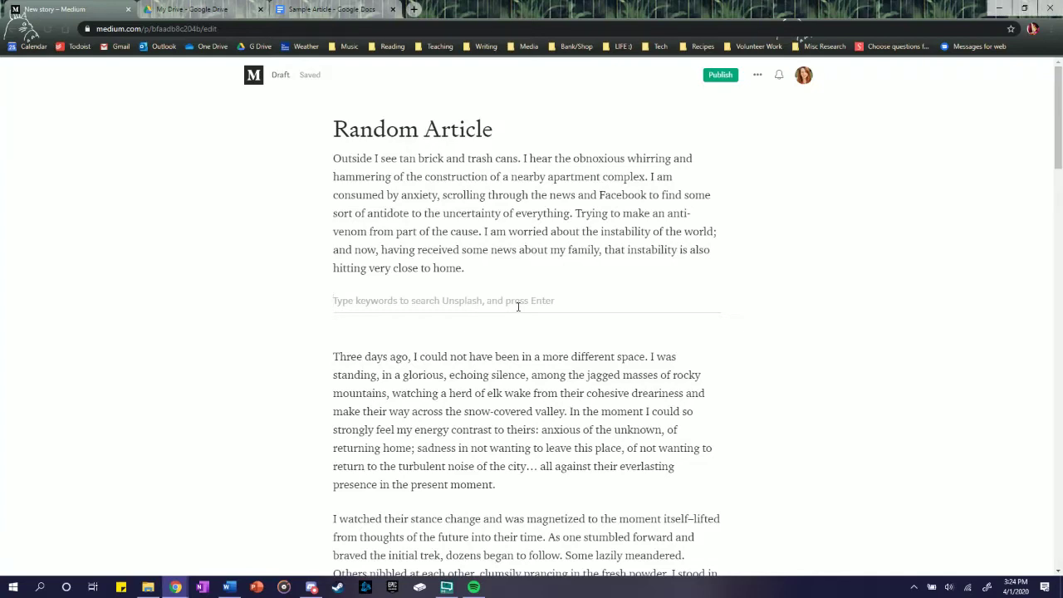
type("anxiety")
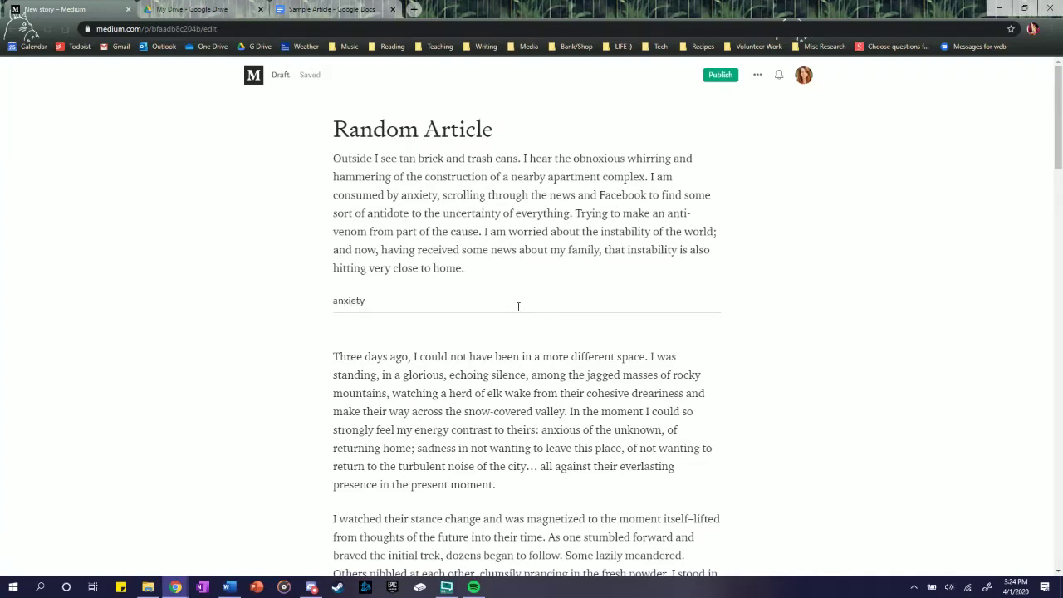
scroll(517, 307, "down", 1)
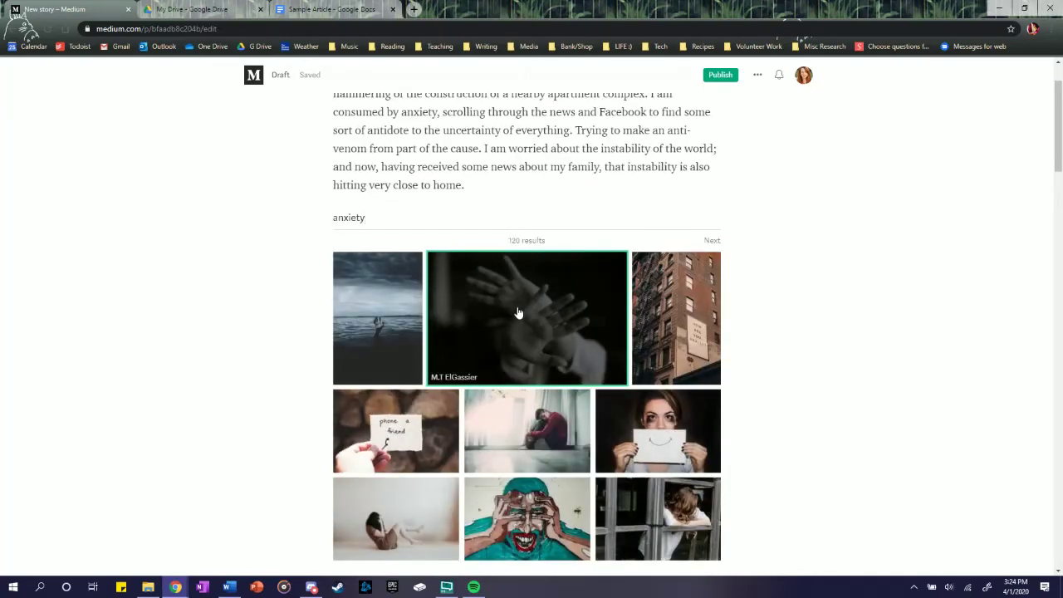
scroll(541, 243, "down", 1)
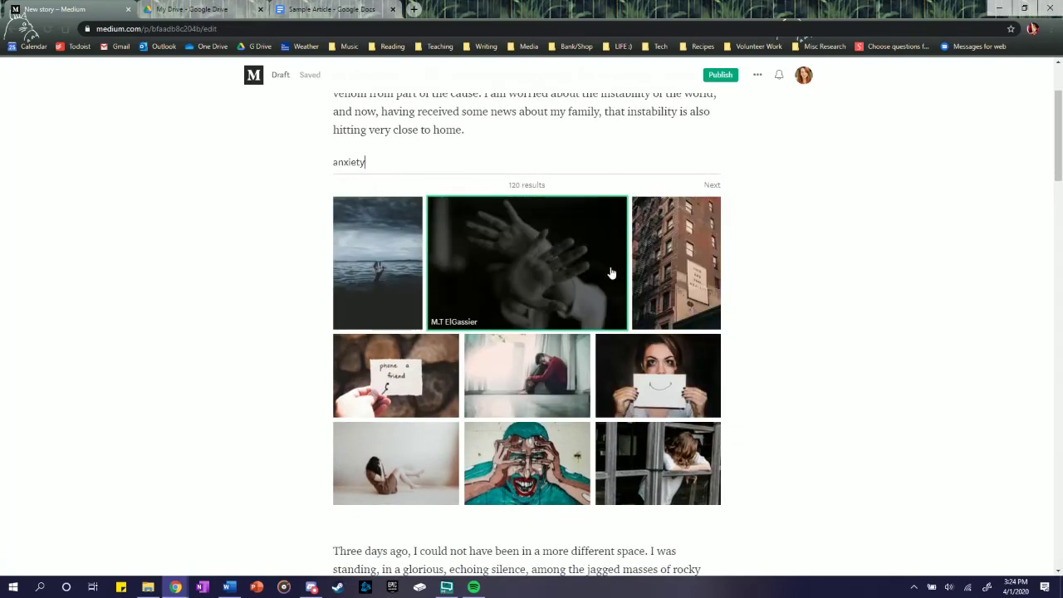
left_click(646, 363)
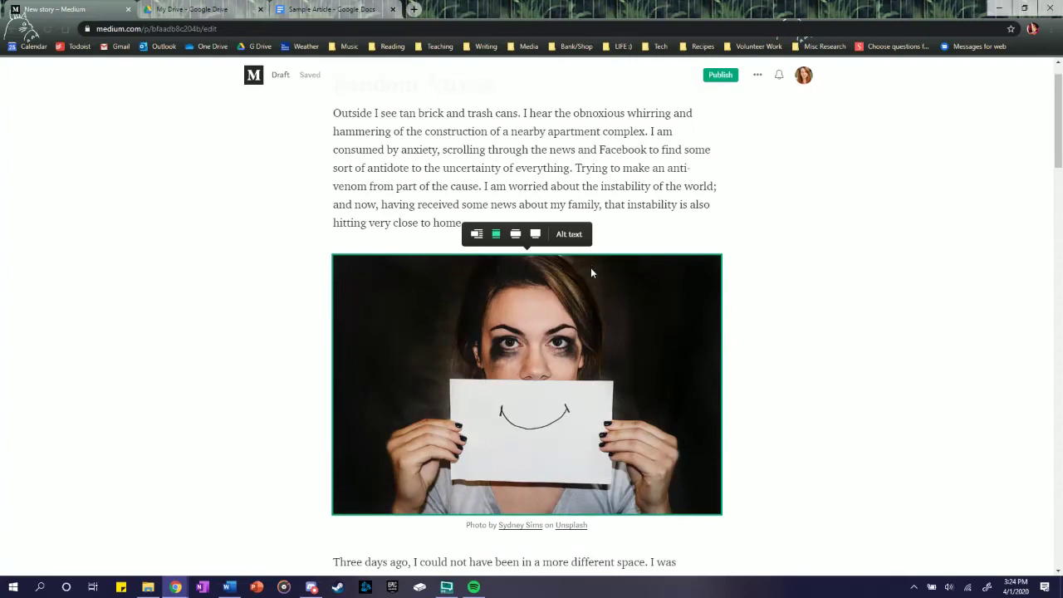
Examine the photo credit caption and its source links beneath the inserted image
scroll(592, 270, "down", 1)
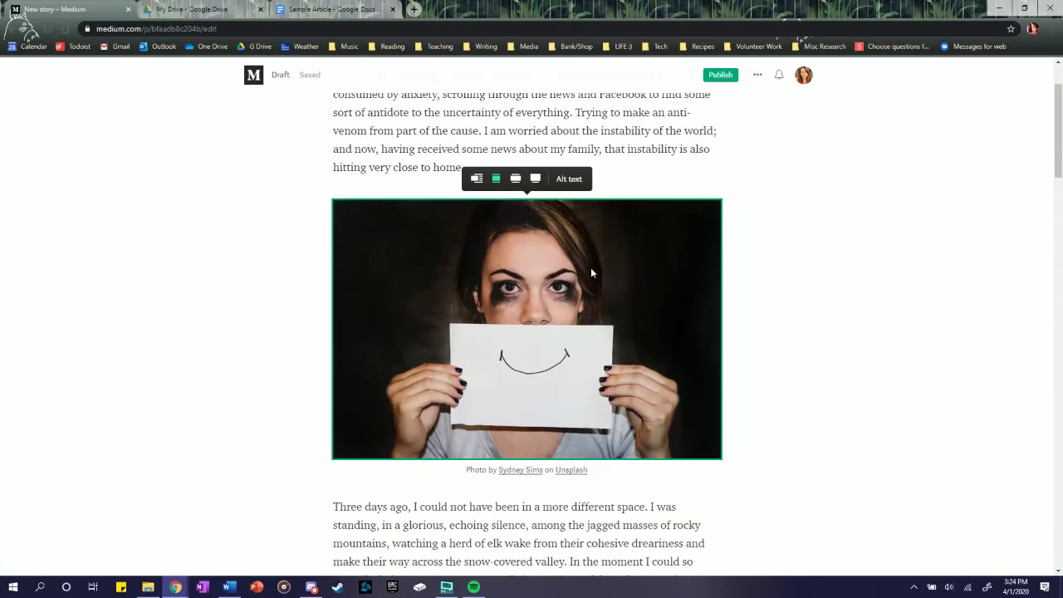
left_click(464, 470)
left_click_drag(464, 470, 588, 470)
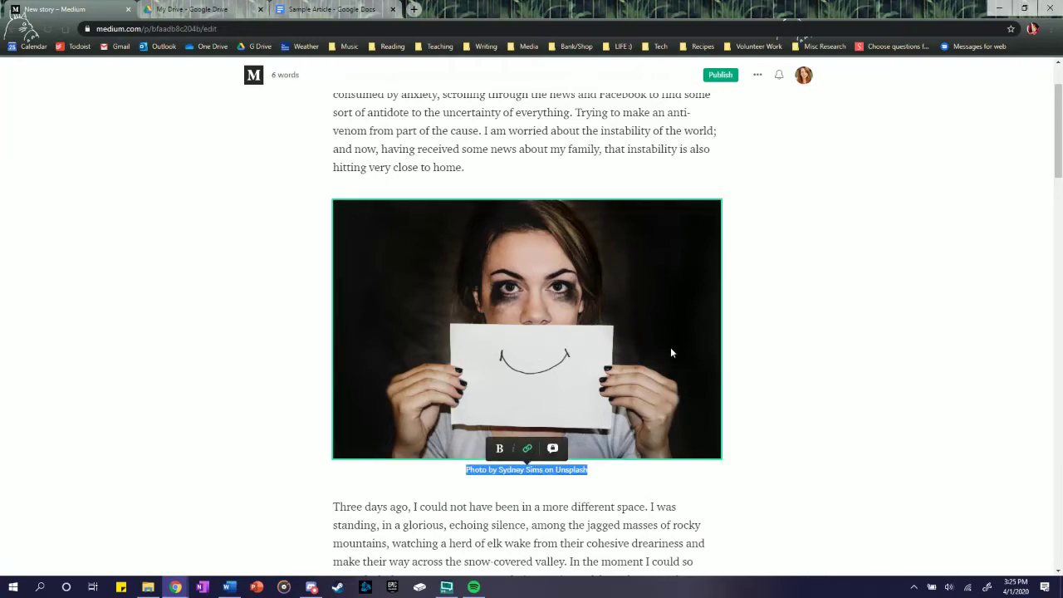
left_click(499, 176)
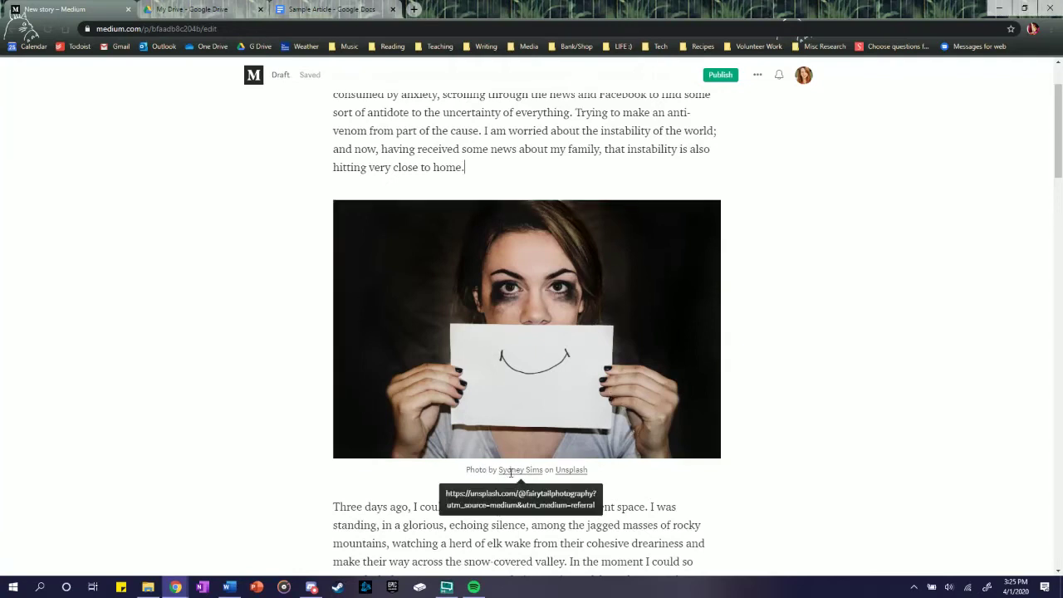
triple_click(584, 472)
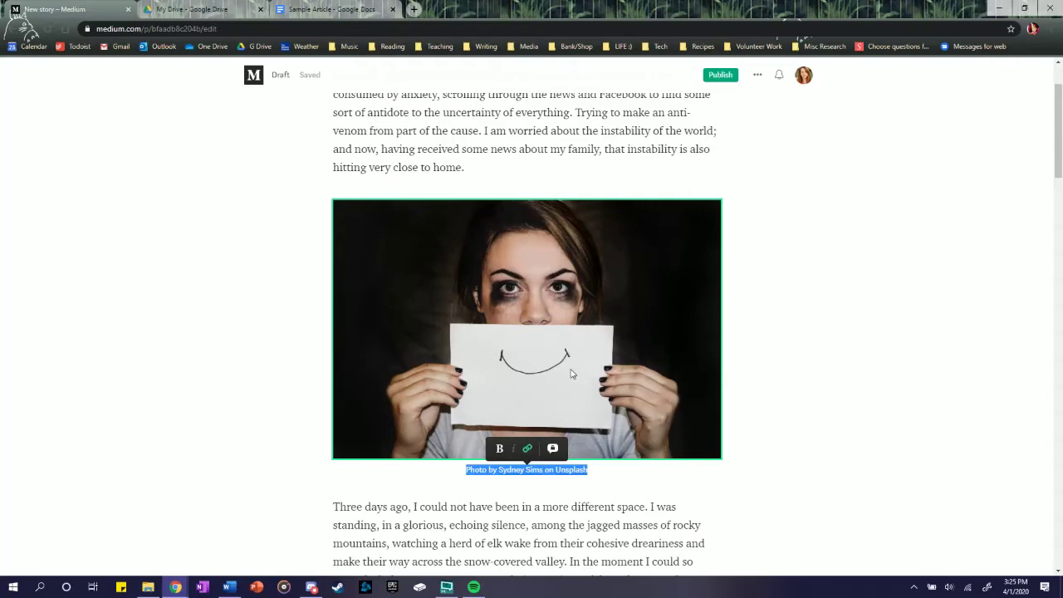
Insert the Unsplash image of two painted hands, found with the keyword "social distancing", after the paragraph ending in "social distancing?"
scroll(571, 372, "down", 2)
scroll(571, 373, "down", 6)
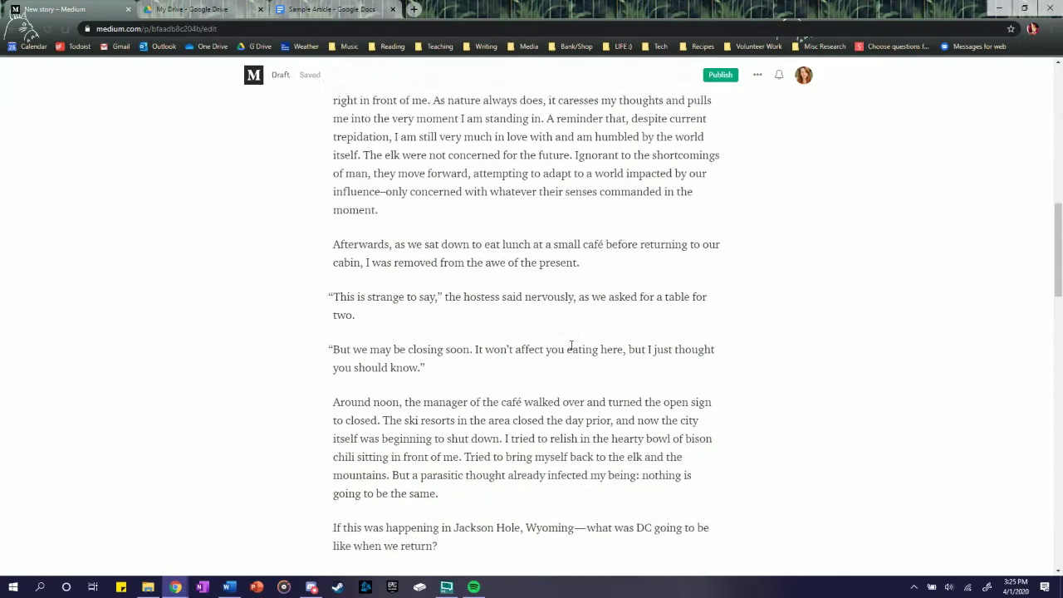
scroll(319, 326, "down", 3)
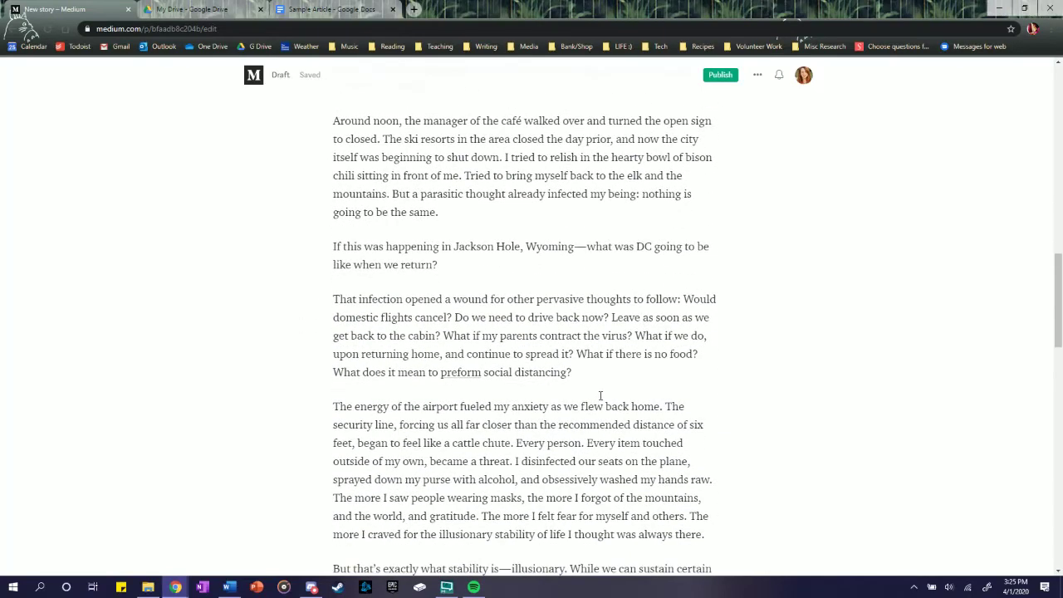
left_click(609, 380)
key("Return")
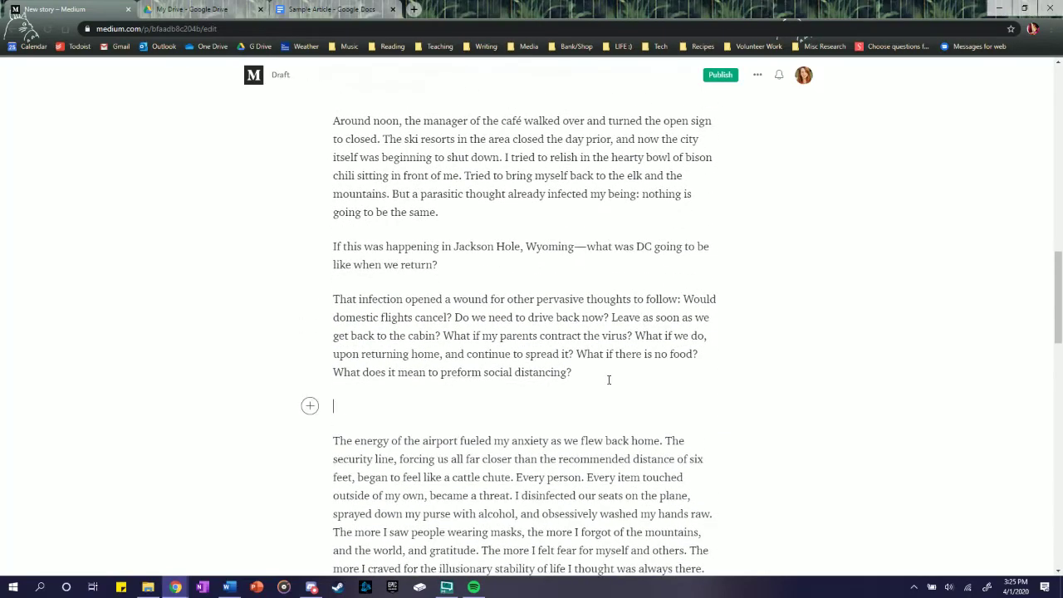
left_click(310, 405)
left_click(372, 406)
type("so")
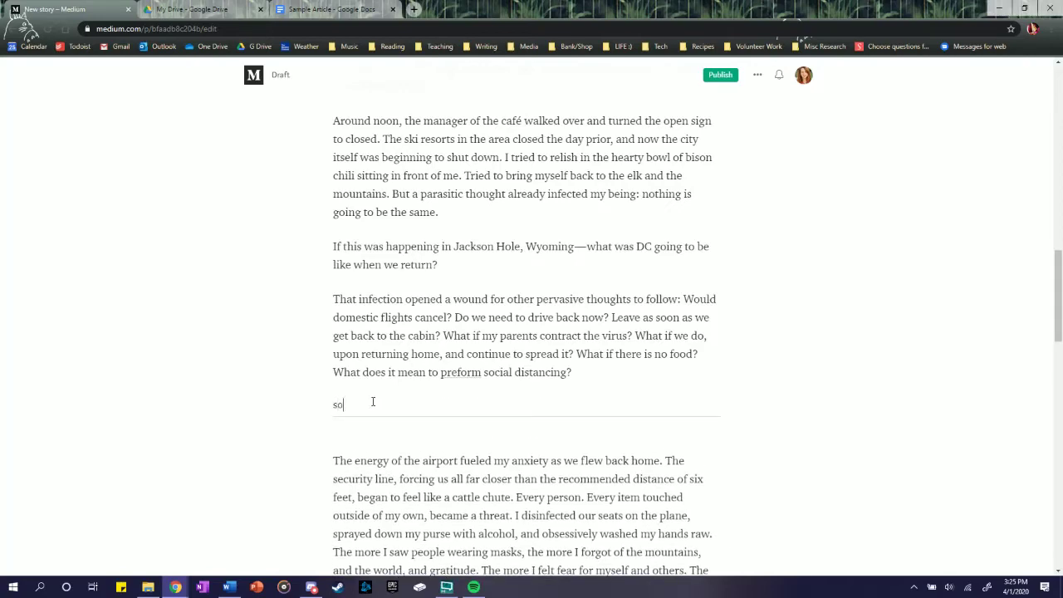
type("cial distancing")
key("Return")
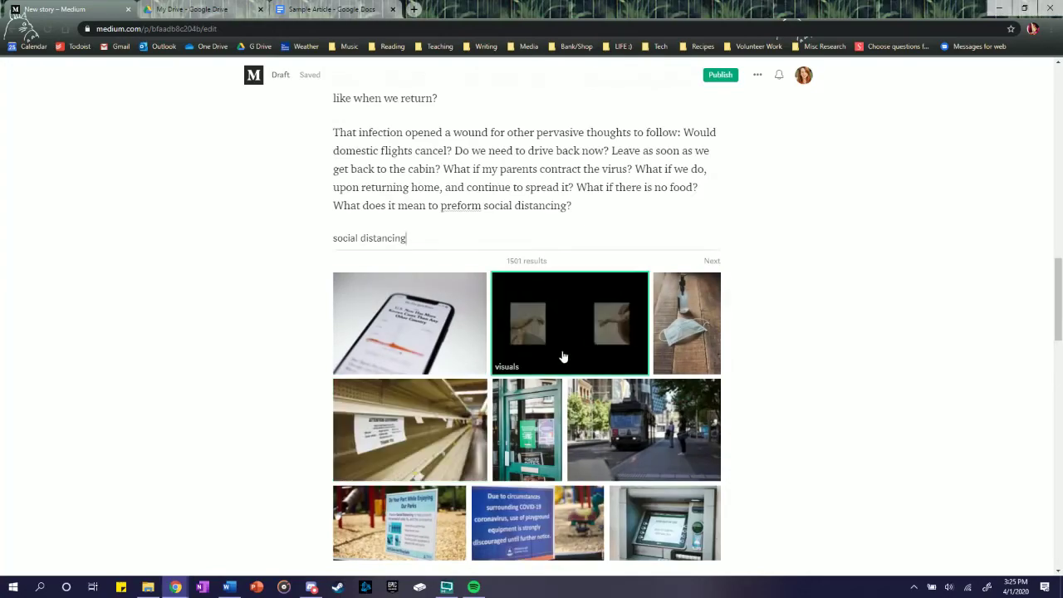
left_click(563, 357)
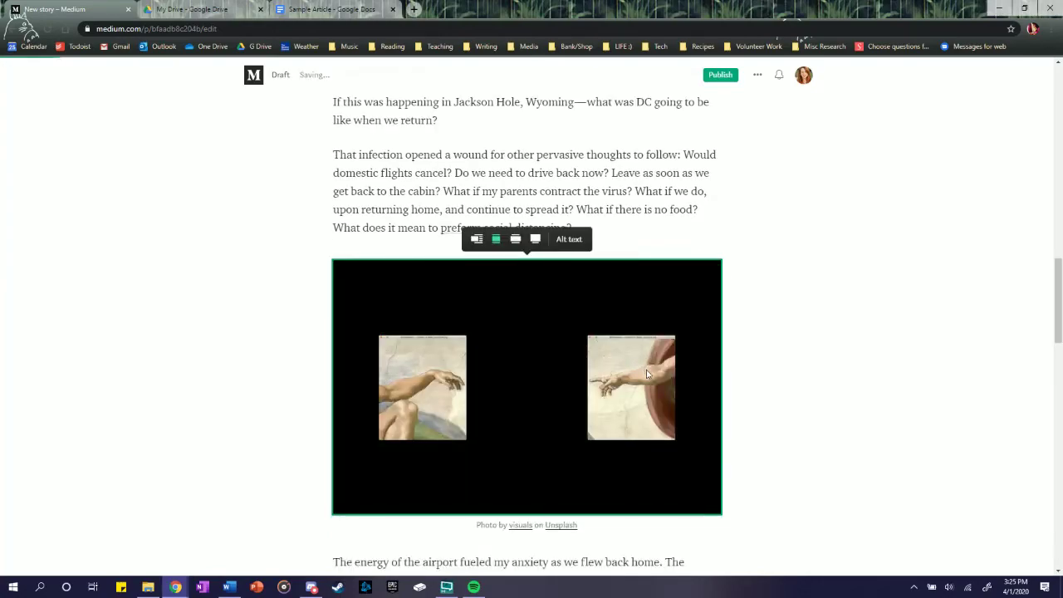
Try the text-wrapped and wide layouts on the painted-hands image, viewing its alternative text form in between, and restore the column-width layout
scroll(654, 393, "down", 3)
scroll(654, 392, "down", 15)
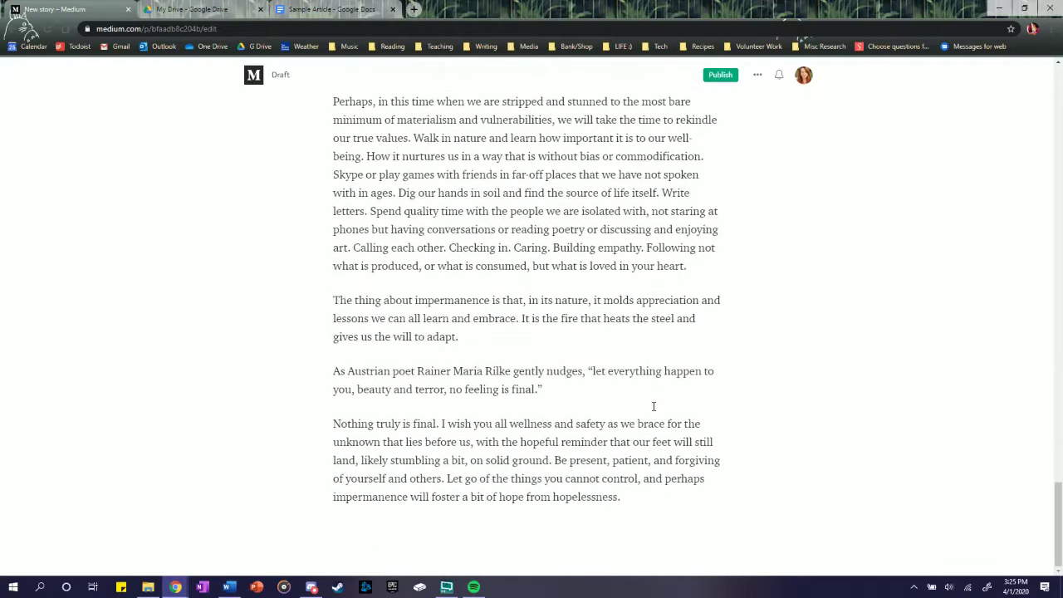
scroll(622, 422, "up", 20)
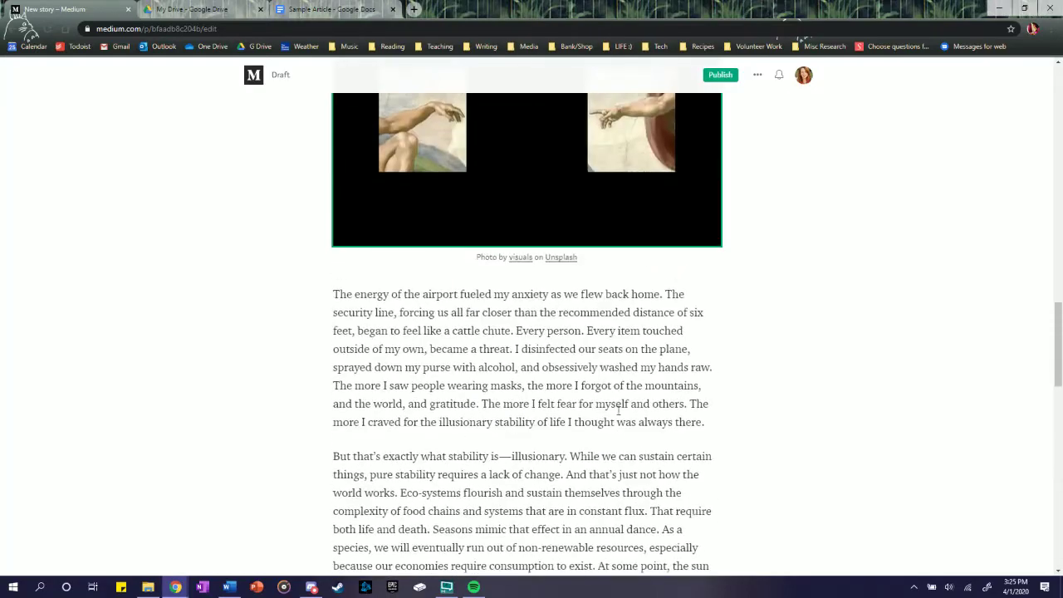
scroll(617, 415, "up", 2)
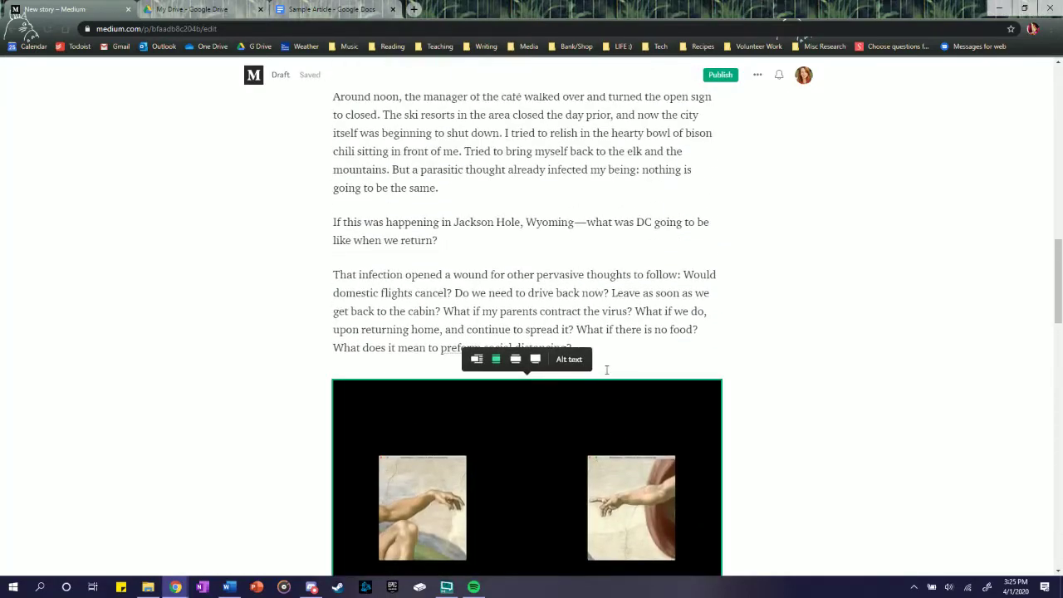
scroll(607, 365, "down", 3)
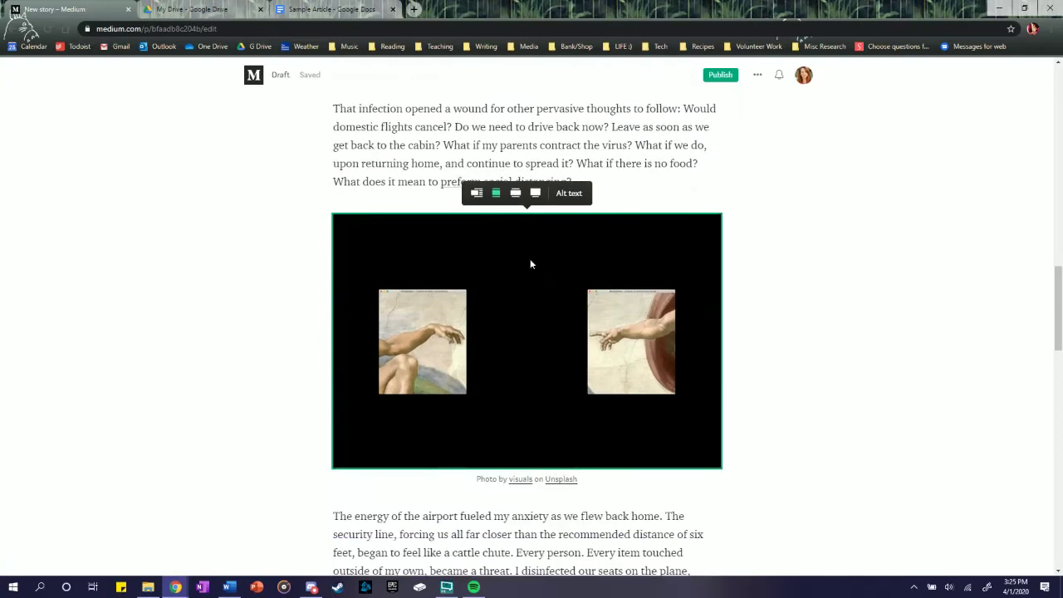
left_click(477, 194)
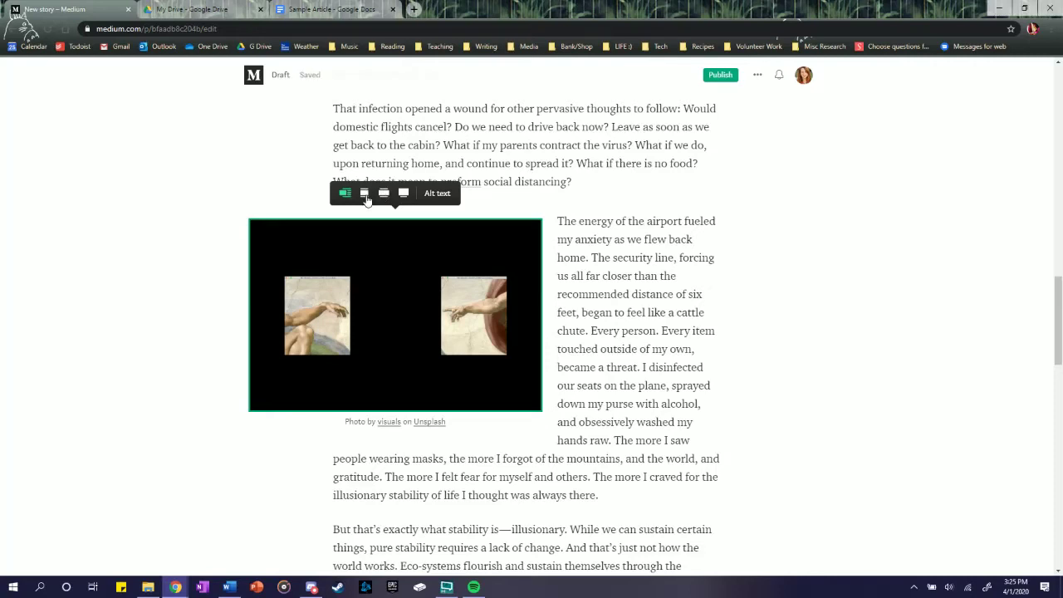
left_click(433, 195)
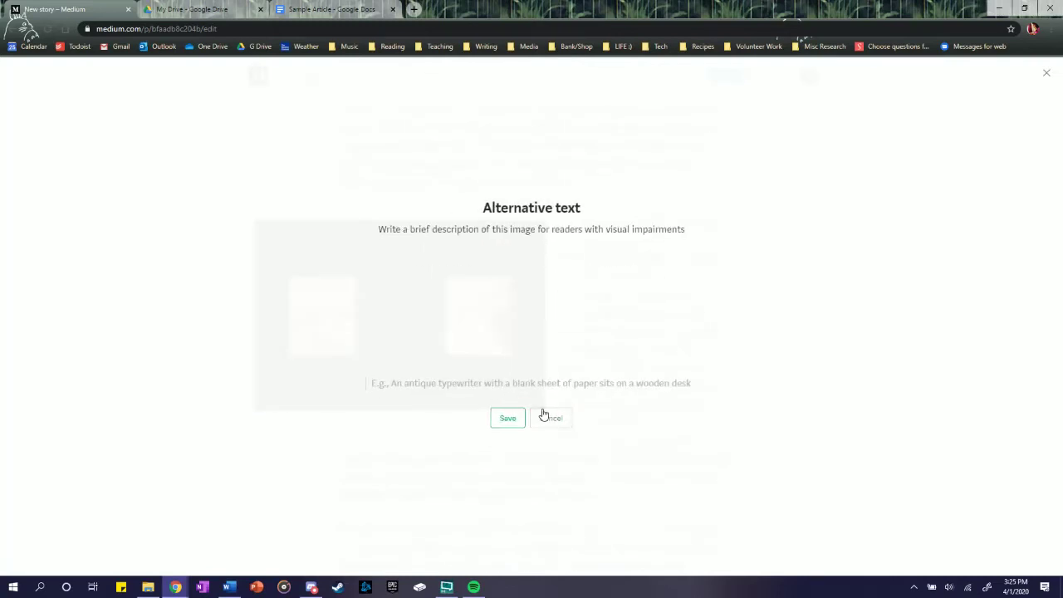
left_click(548, 418)
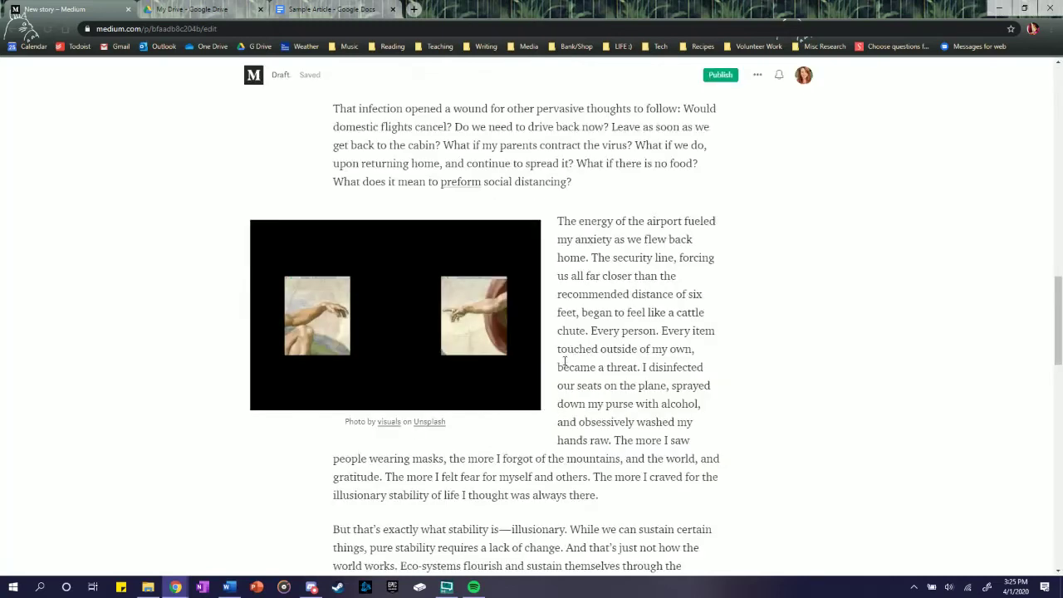
left_click(413, 259)
left_click(380, 198)
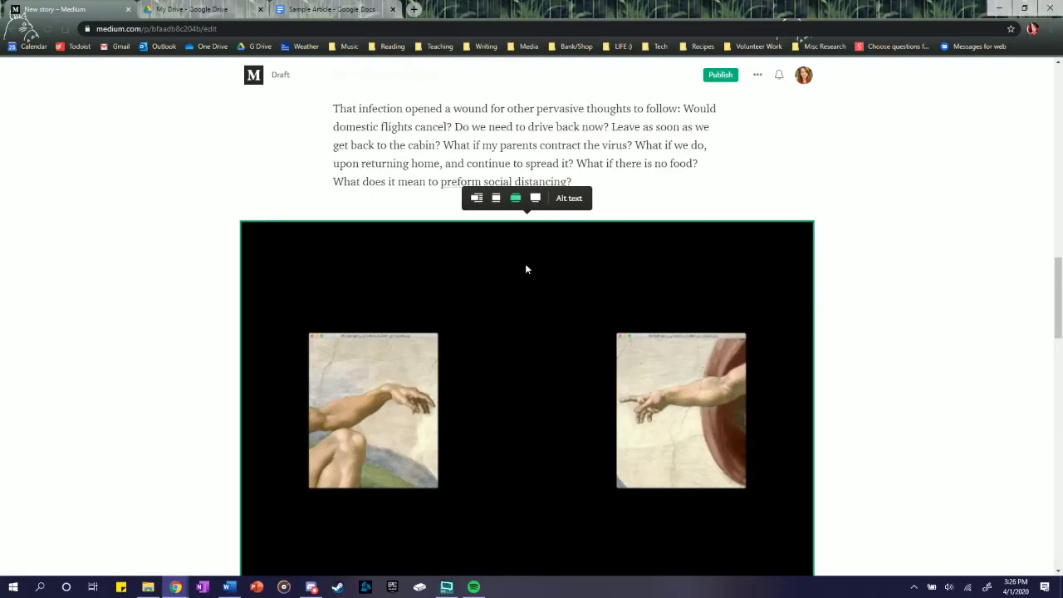
left_click(496, 200)
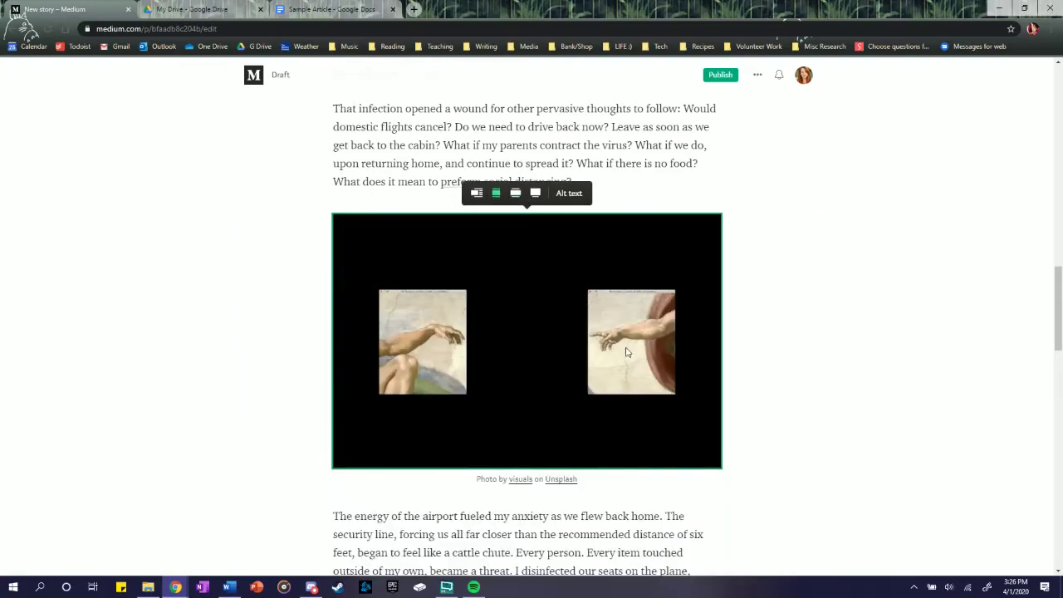
Insert a new-part separator between the Random Article title and the opening paragraph
scroll(593, 407, "up", 15)
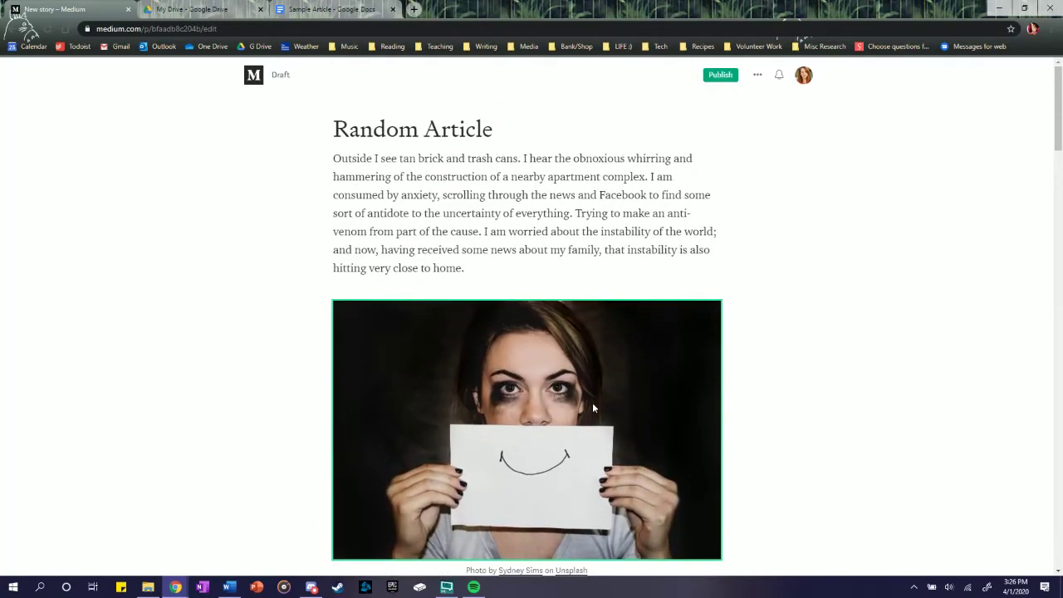
left_click(494, 131)
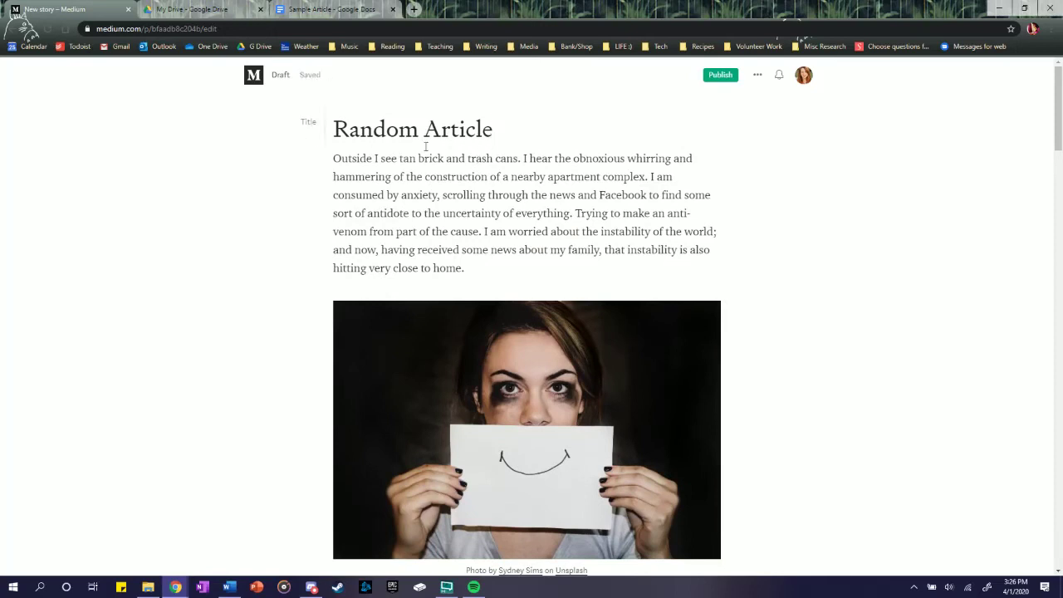
key("Return")
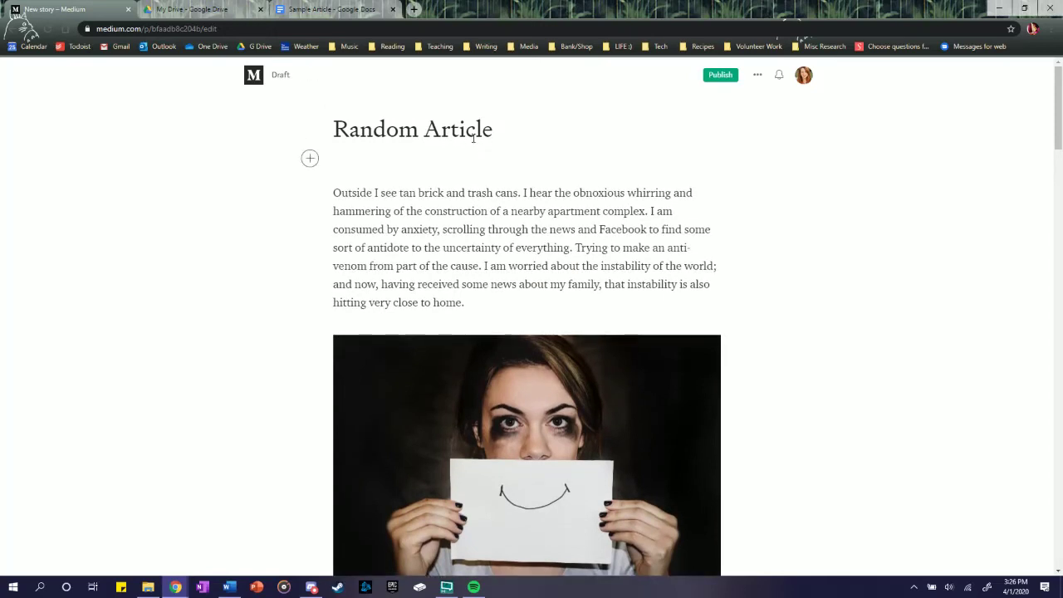
left_click(309, 159)
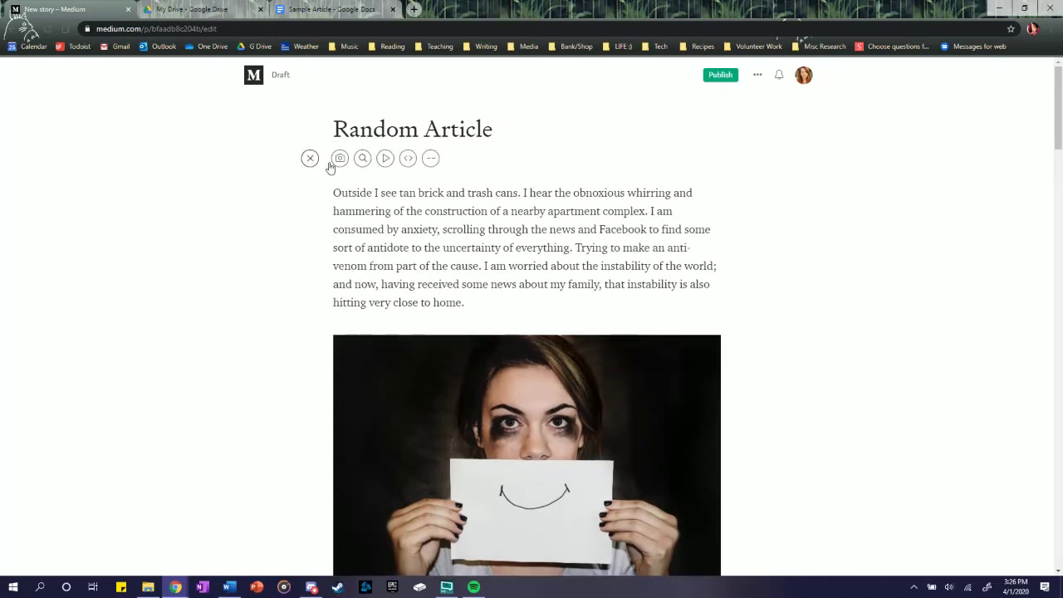
left_click(431, 158)
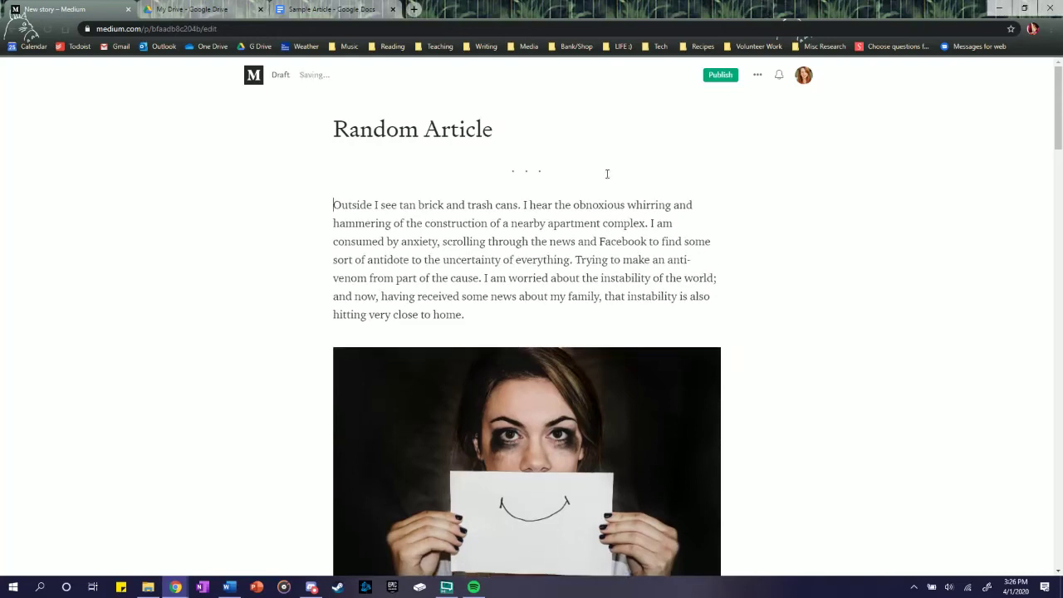
Add the Random Article draft to the Hope in the Dark publication
left_click(727, 79)
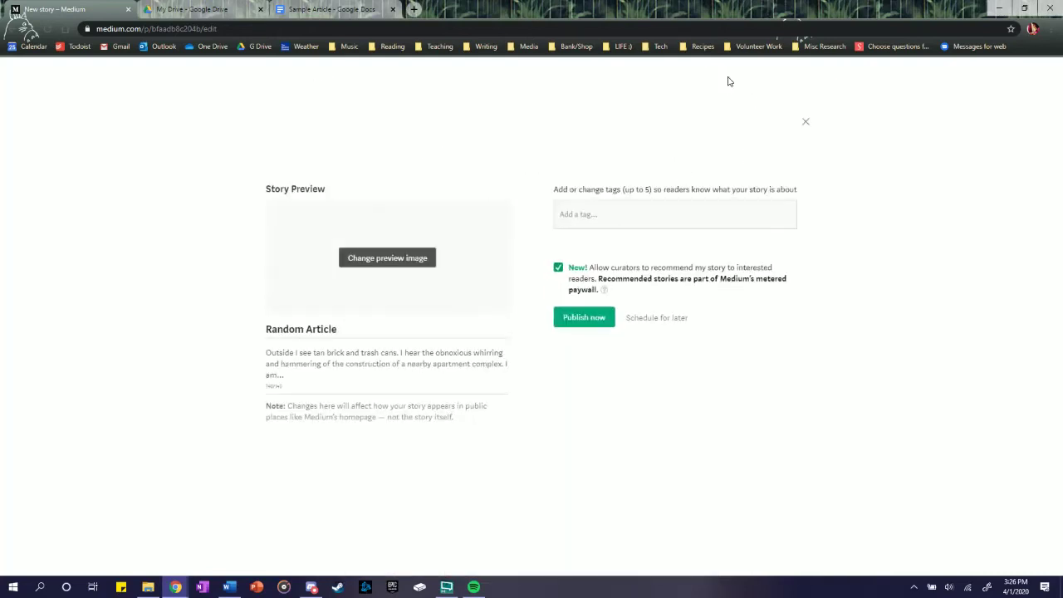
left_click(815, 126)
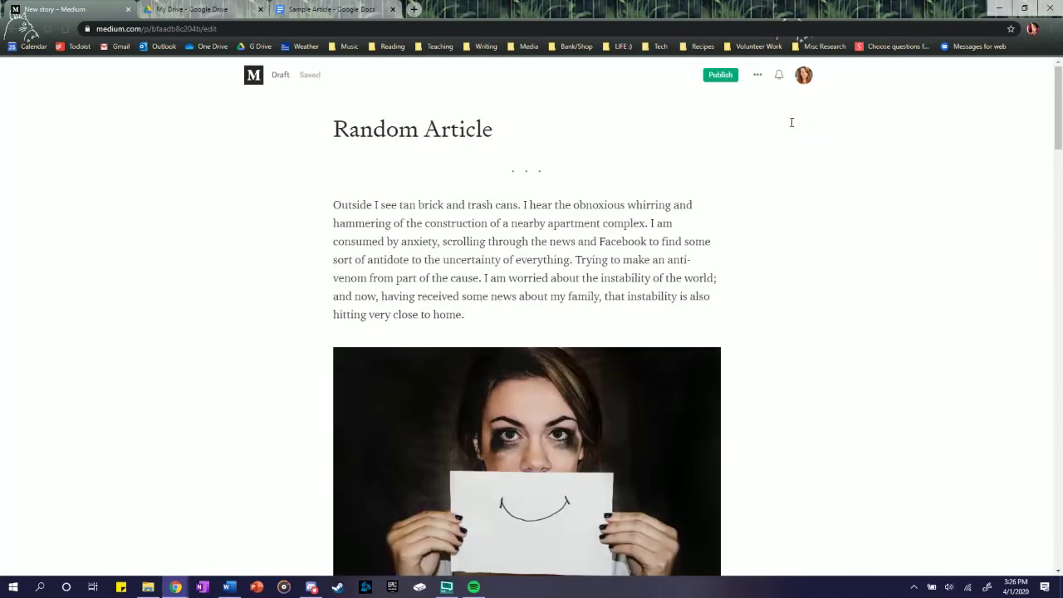
left_click(759, 77)
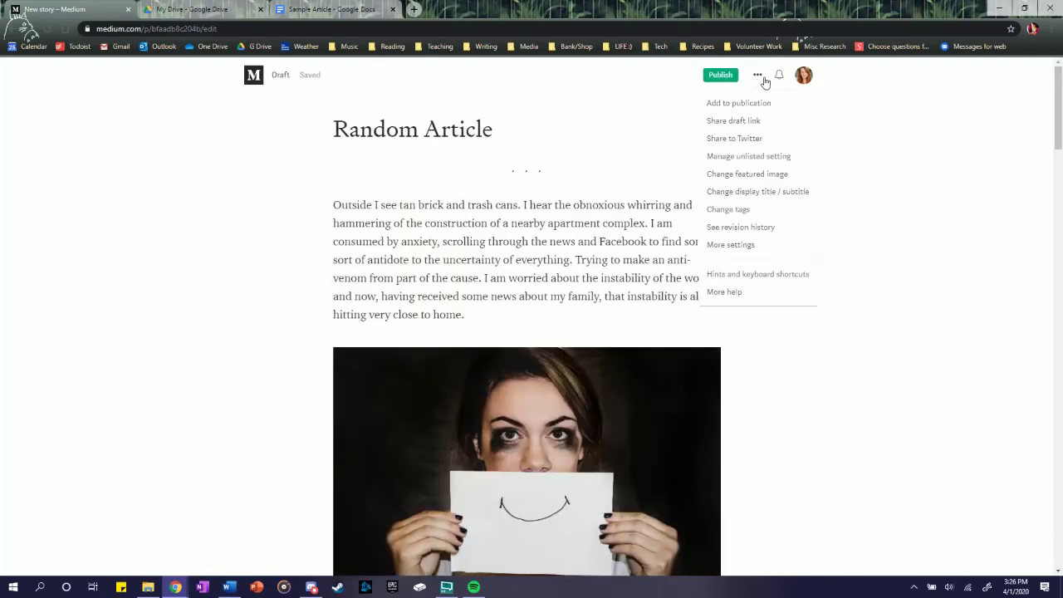
left_click(736, 105)
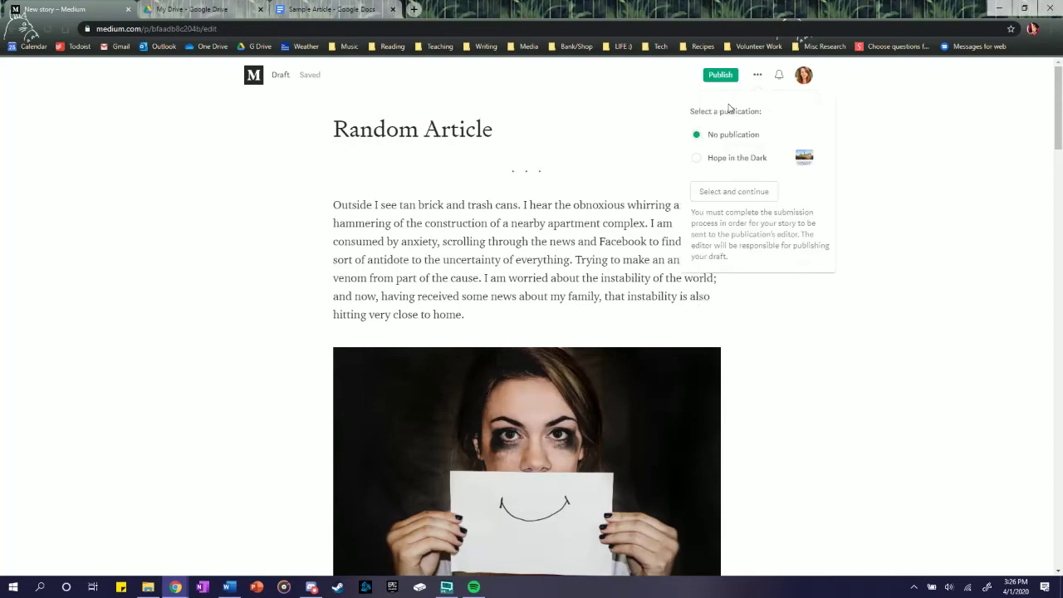
left_click(699, 159)
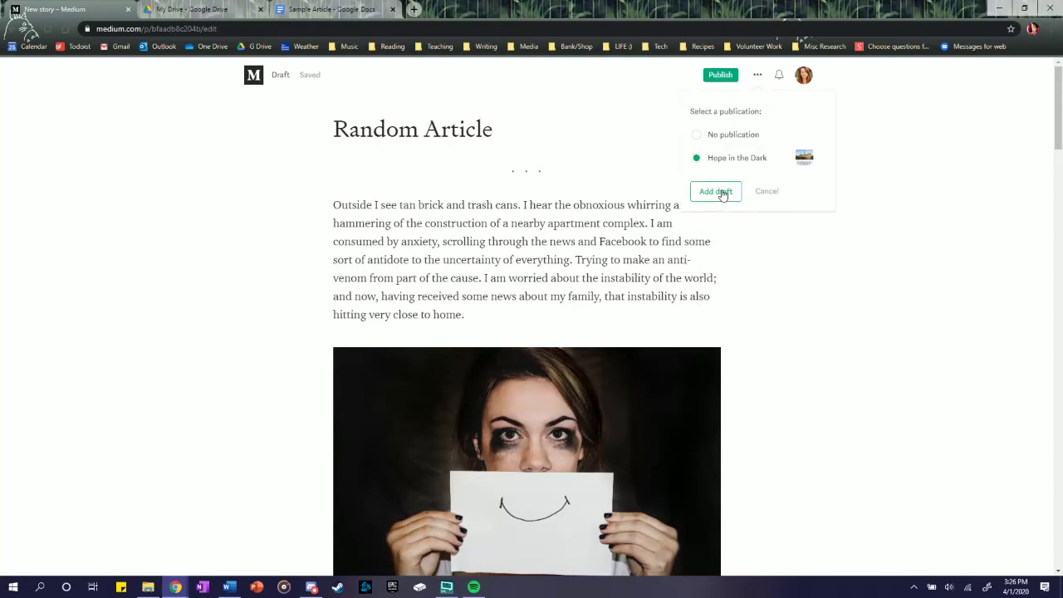
left_click(721, 190)
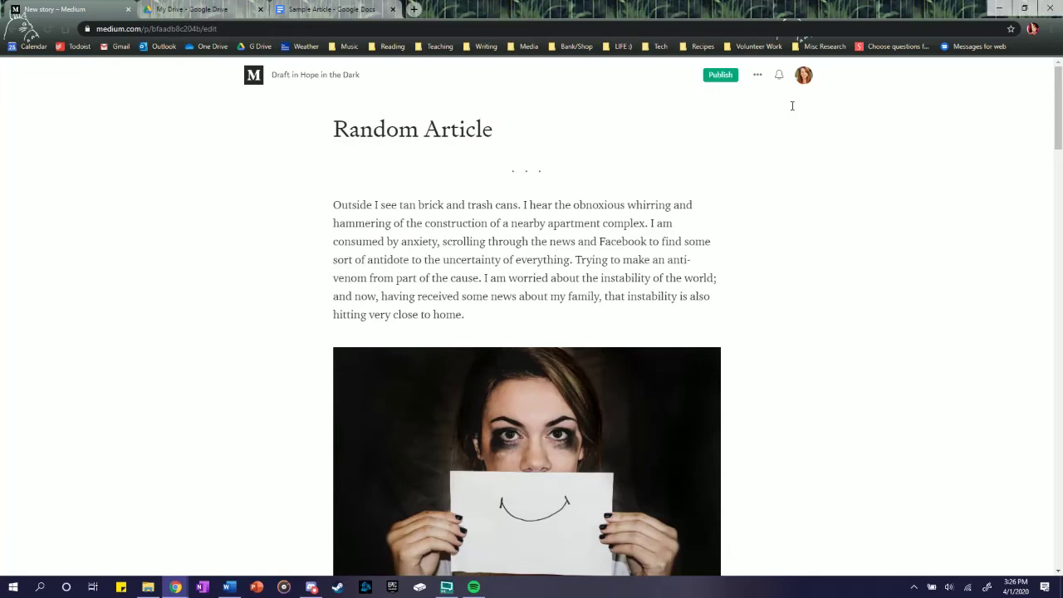
Open the publishing settings and add the tags Coronavirus, Anxiety, Isolation and Hope to the story
left_click(721, 76)
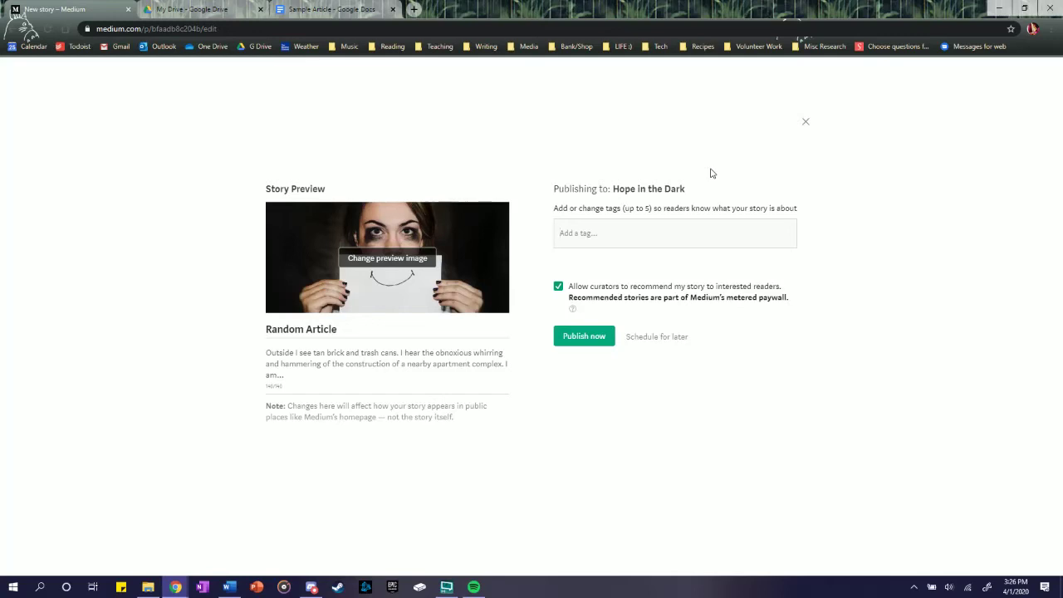
type("coro")
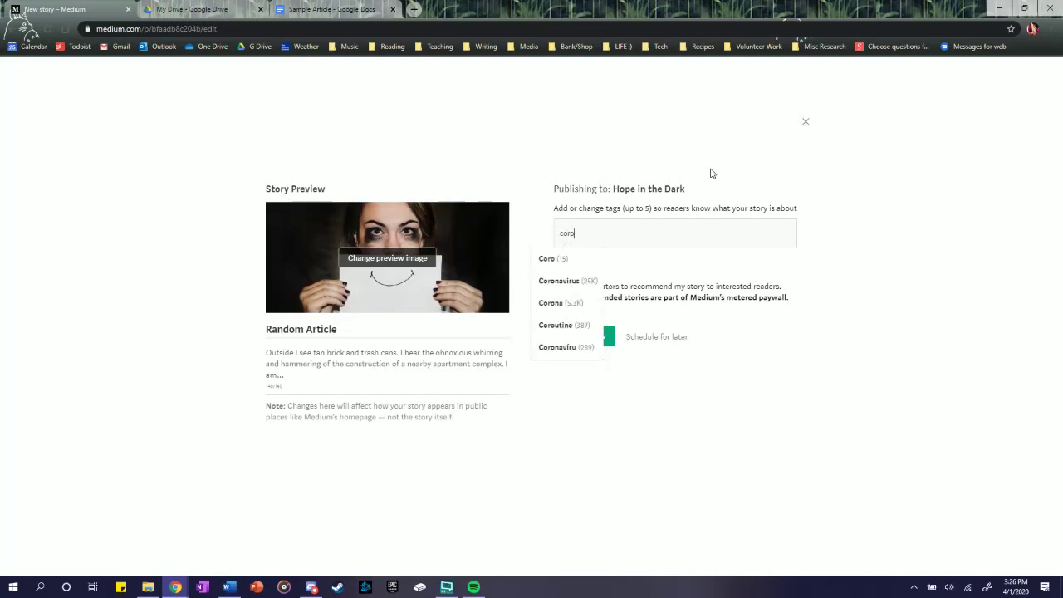
left_click(576, 285)
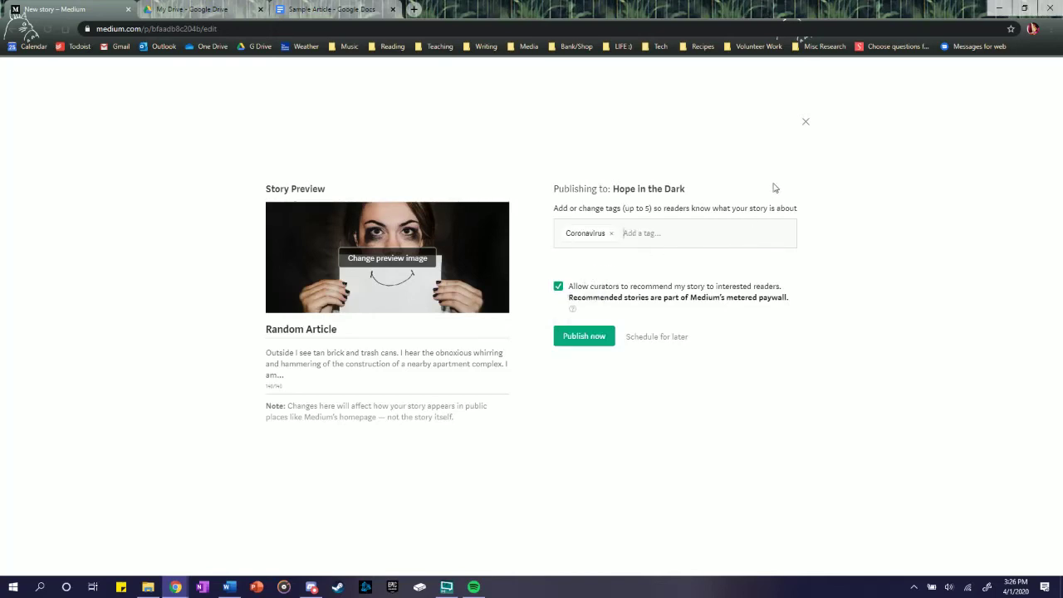
type("anxiety")
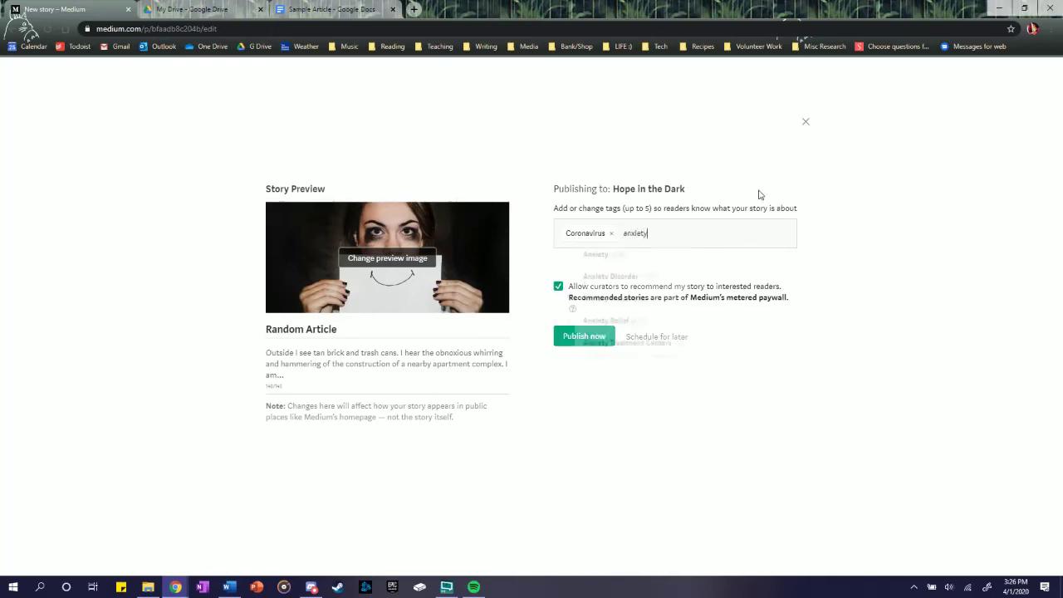
left_click(642, 264)
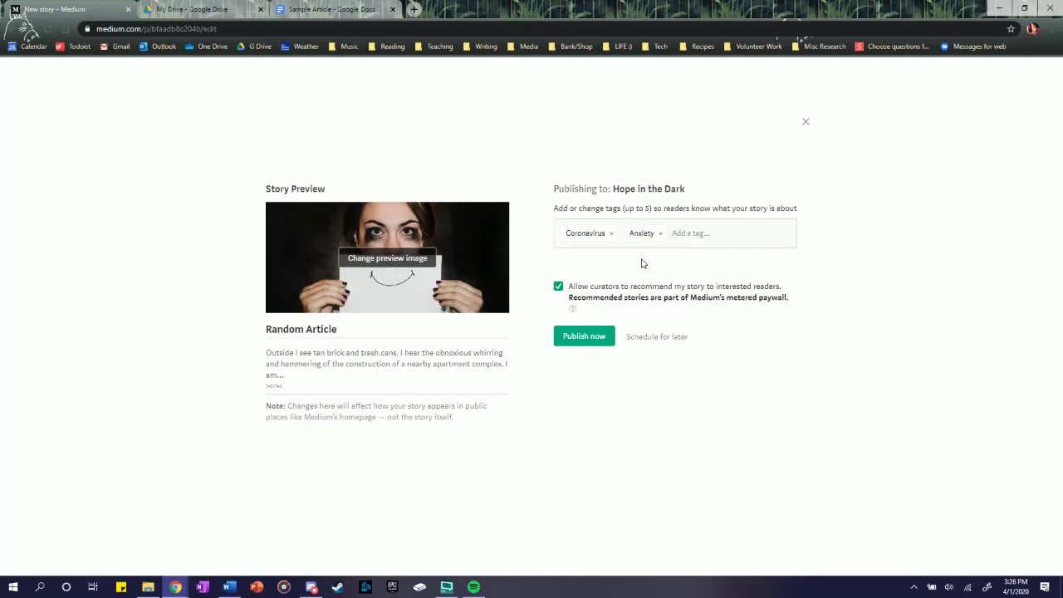
type("isolation")
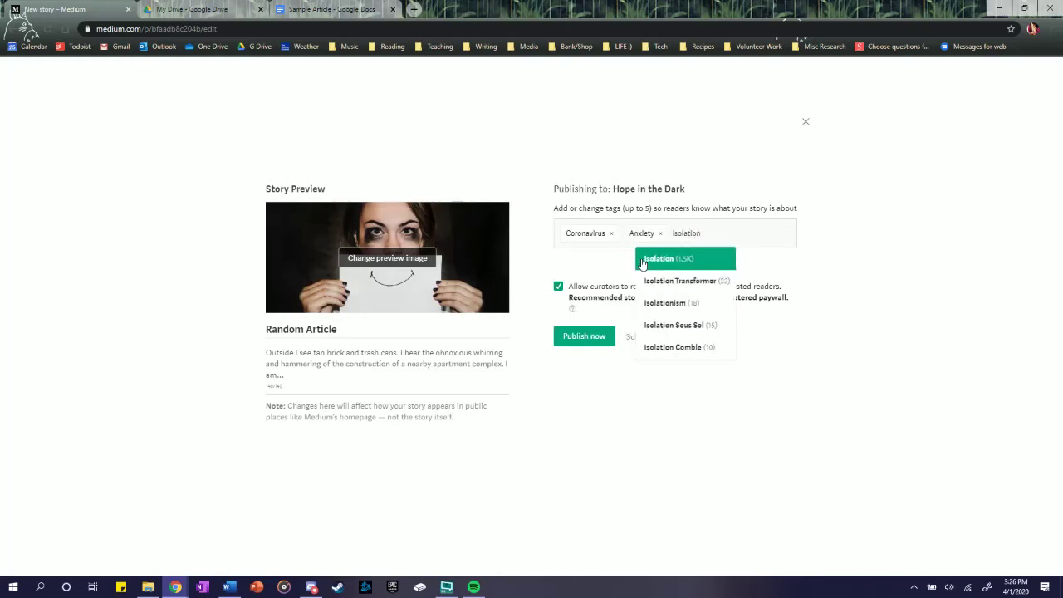
left_click(642, 264)
type("hope")
left_click(714, 260)
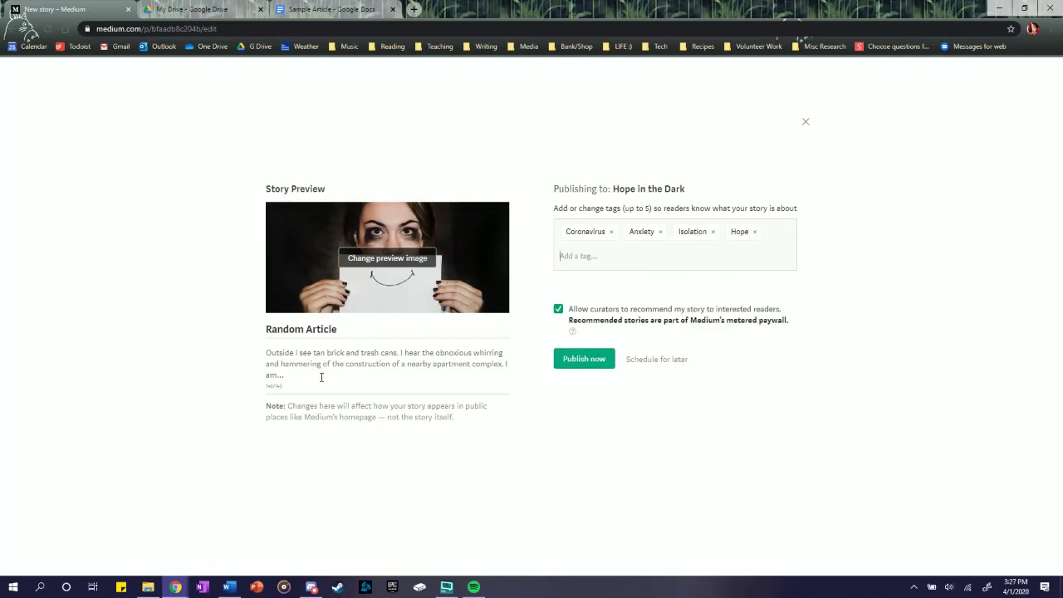
Select the description text in the story preview and publish the story to Hope in the Dark
mouse_move(321, 377)
left_mouse_down()
mouse_move(266, 364)
mouse_move(264, 352)
mouse_move(312, 378)
left_mouse_up()
triple_click(279, 358)
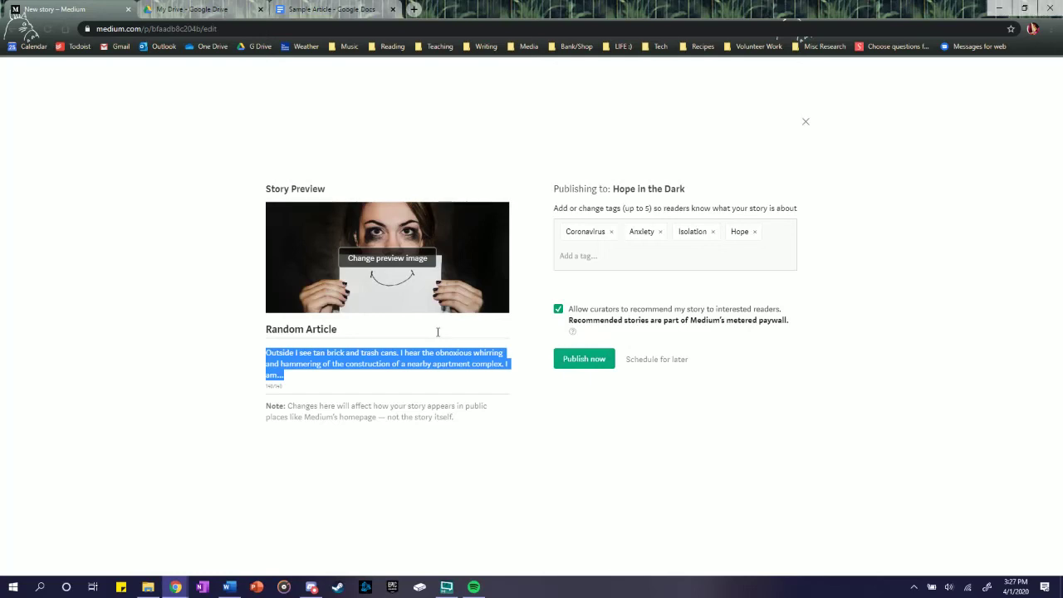
left_click(593, 364)
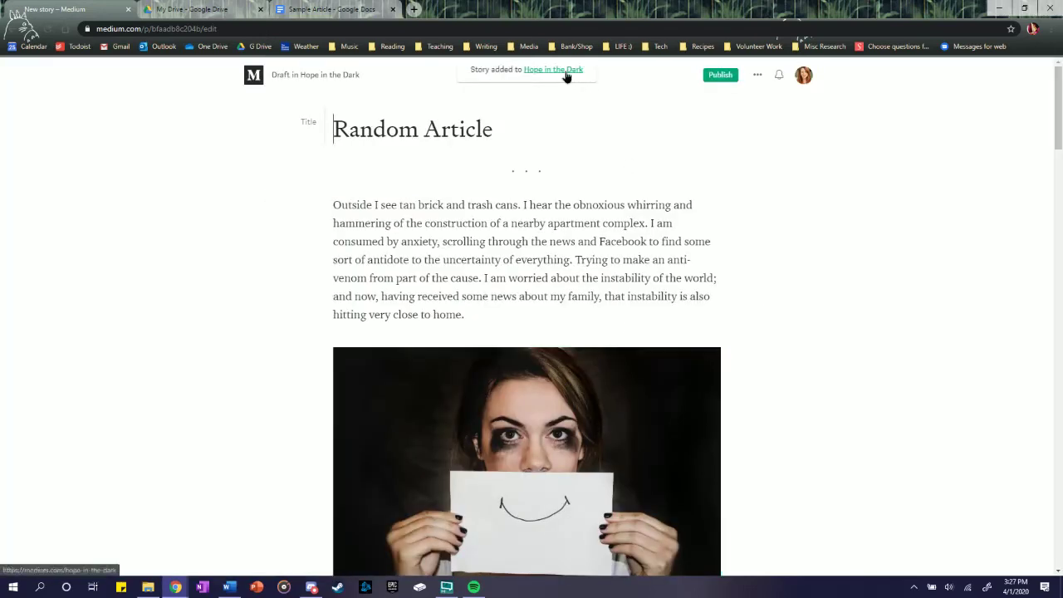
Open the Hope in the Dark publication page and check how the Random Article story is listed under Fall 2019
left_click(565, 76)
scroll(520, 373, "down", 3)
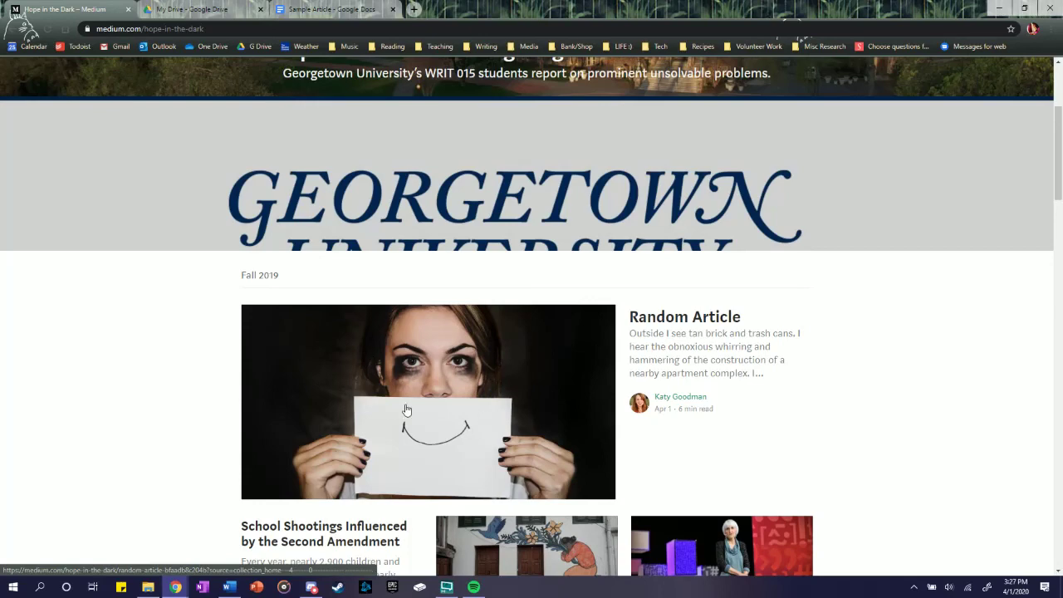
scroll(407, 410, "down", 2)
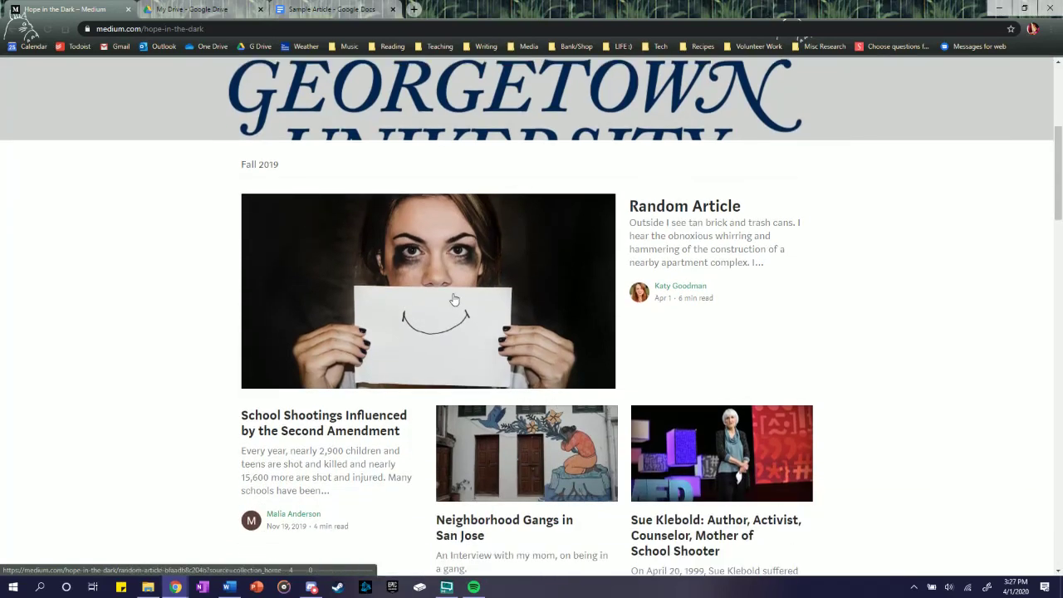
scroll(582, 308, "up", 2)
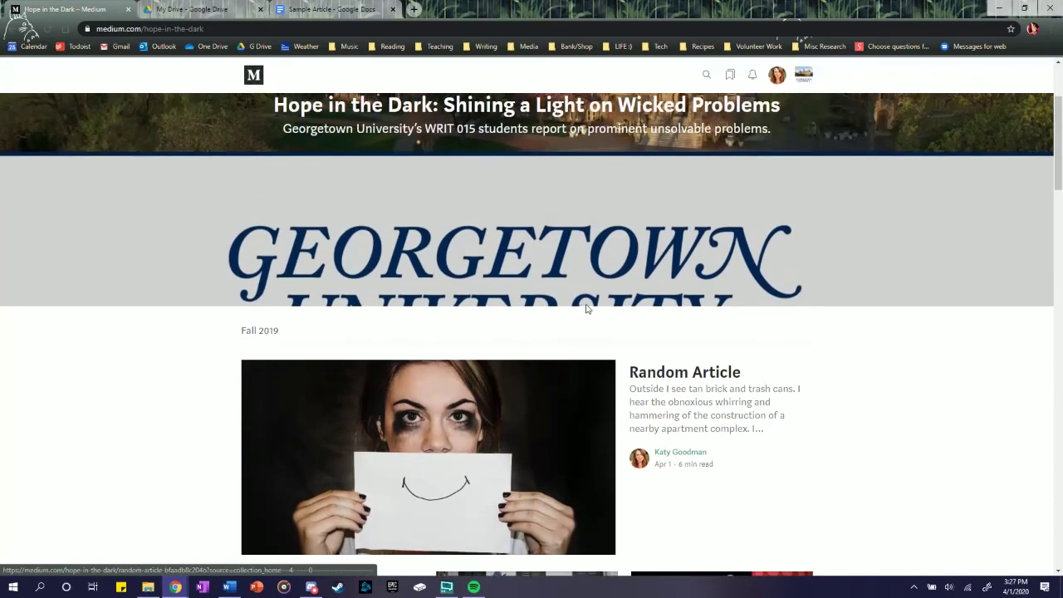